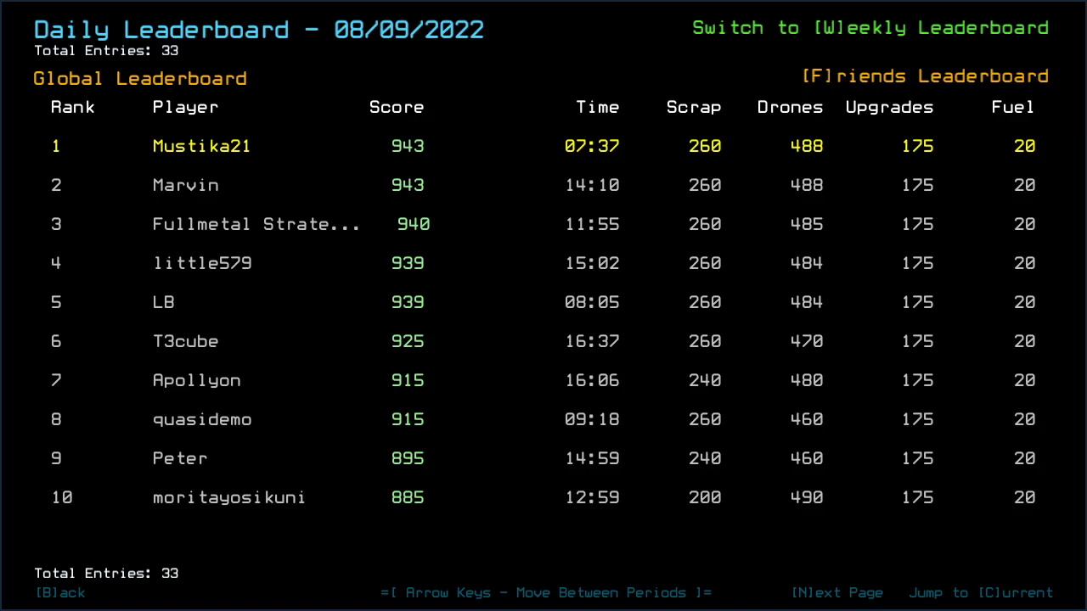
# Page through three pages of global daily rankings, then view the friends leaderboard.
pyautogui.press('n')
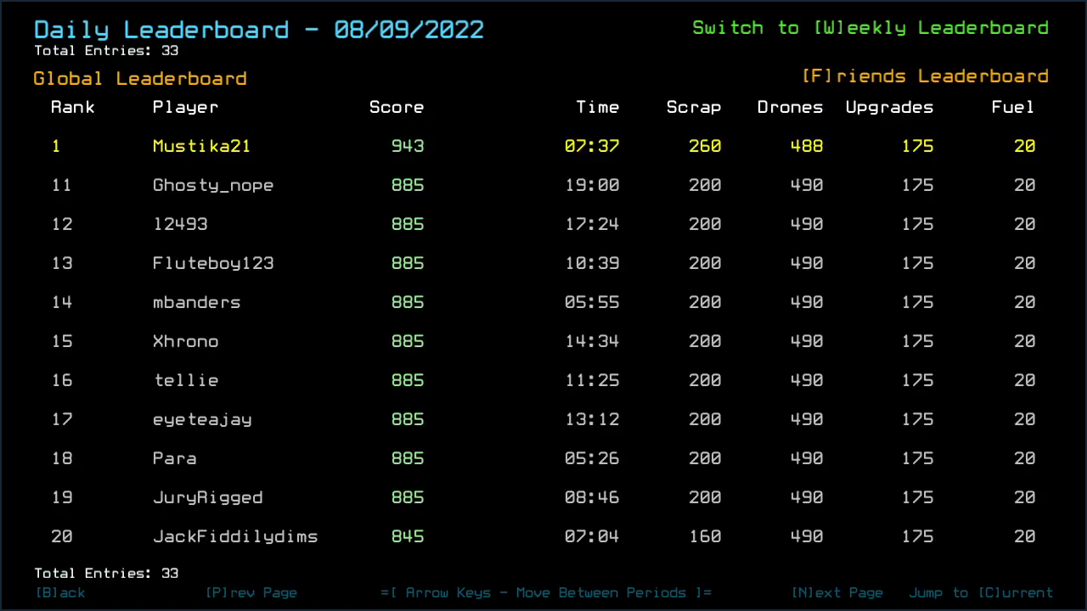
pyautogui.press('n')
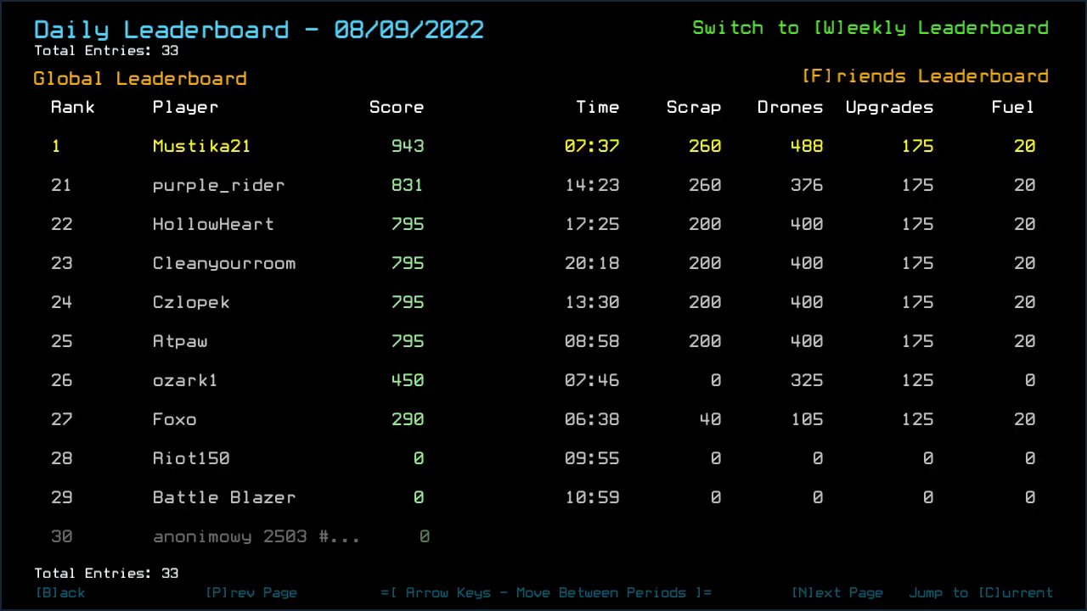
pyautogui.press('n')
pyautogui.press('f')
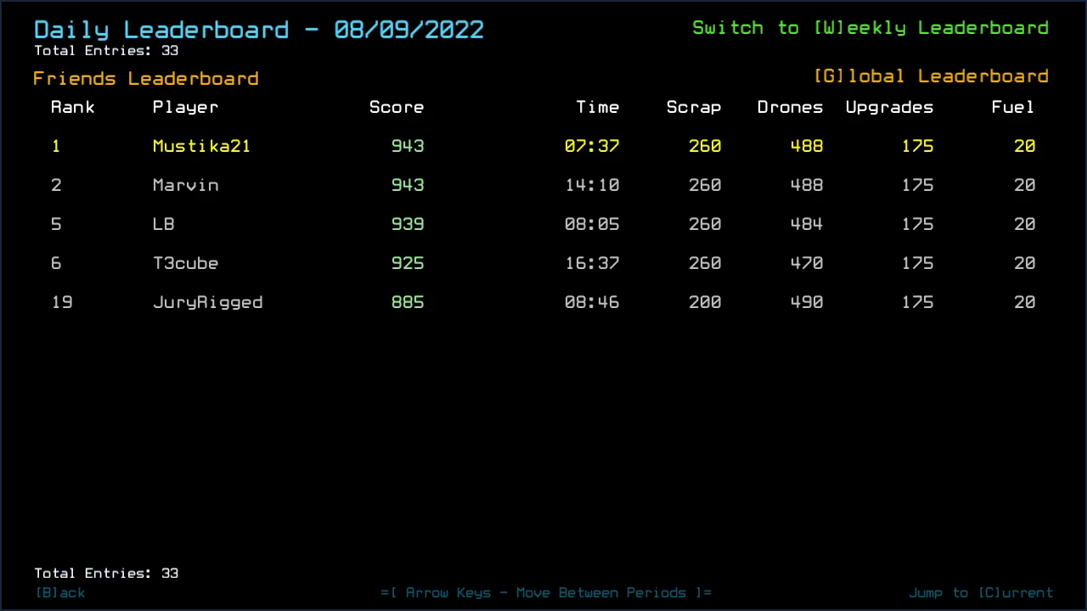
# Start the Daily Challenge, swap the tow, gather and motion upgrades, and check ship status.
pyautogui.press('b')
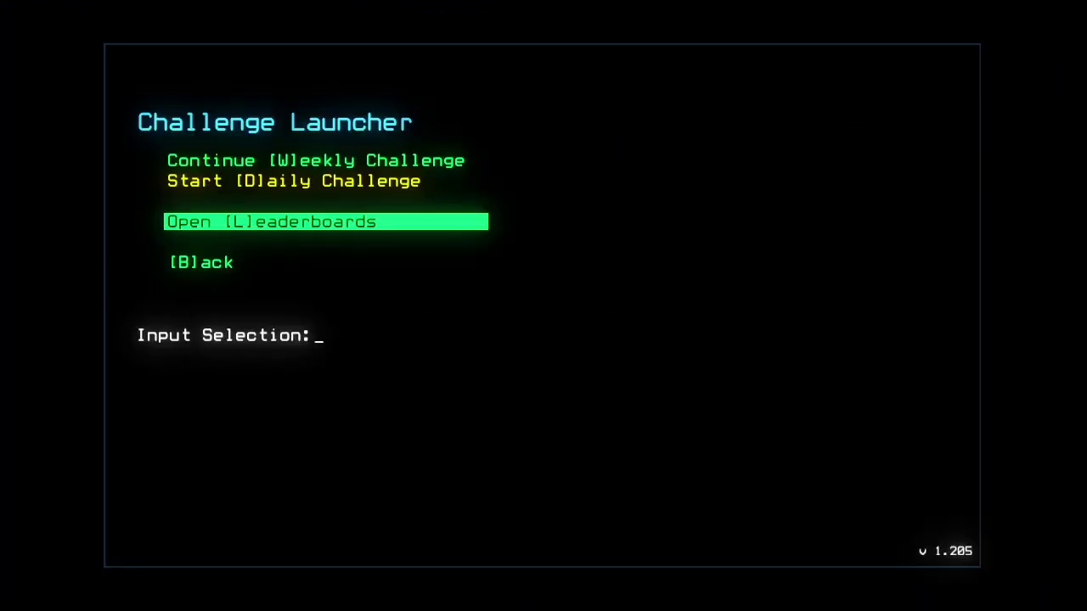
pyautogui.press('d')
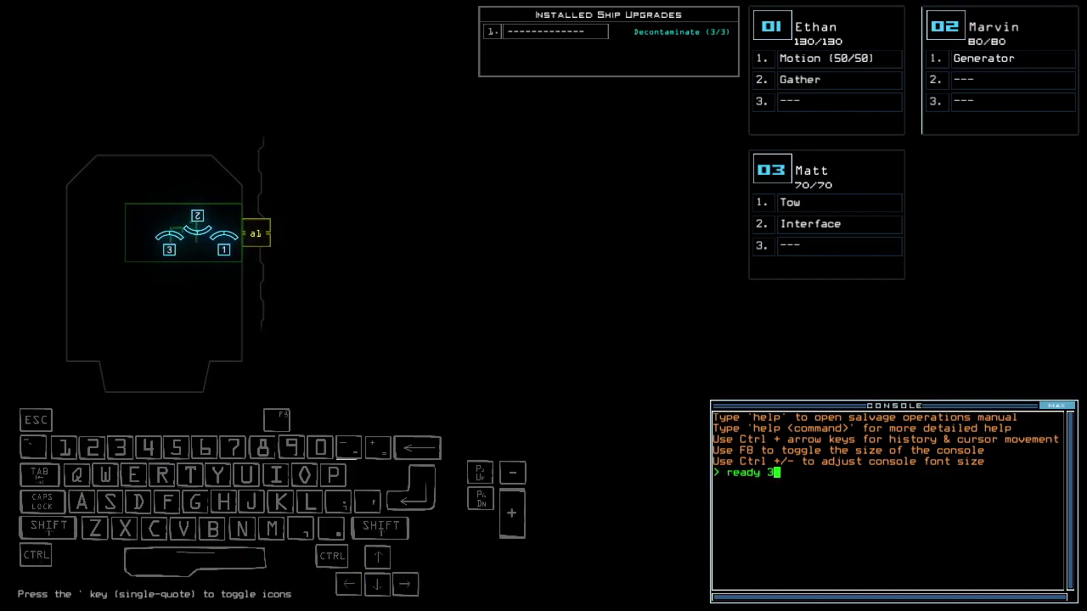
pyautogui.write('tatus')
pyautogui.press('Return')
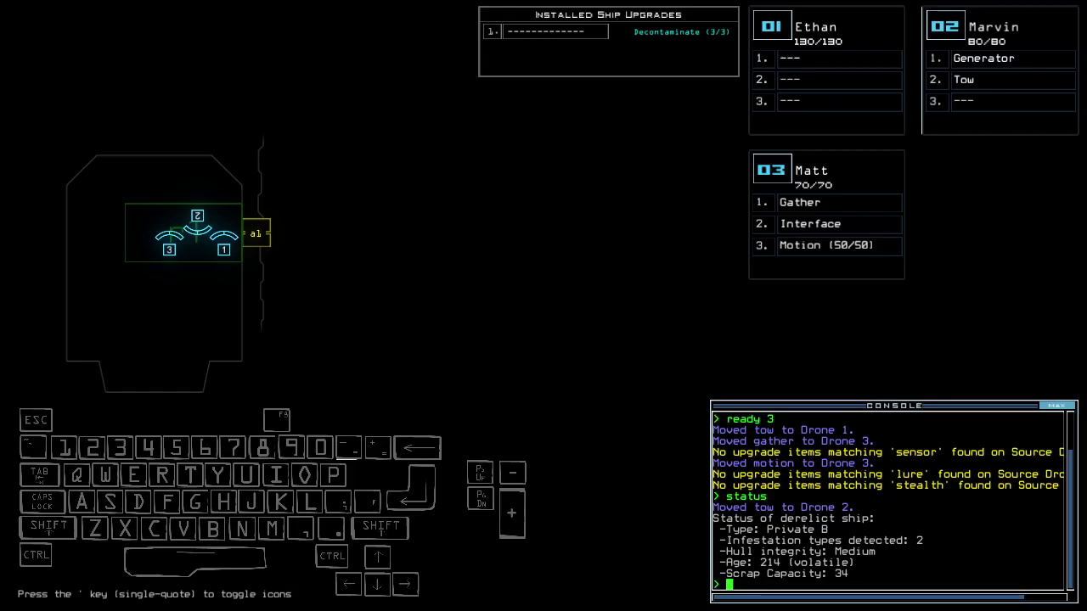
# View drone 3's and drone 1's cameras inside the derelict.
pyautogui.press('Up')
pyautogui.press('Left')
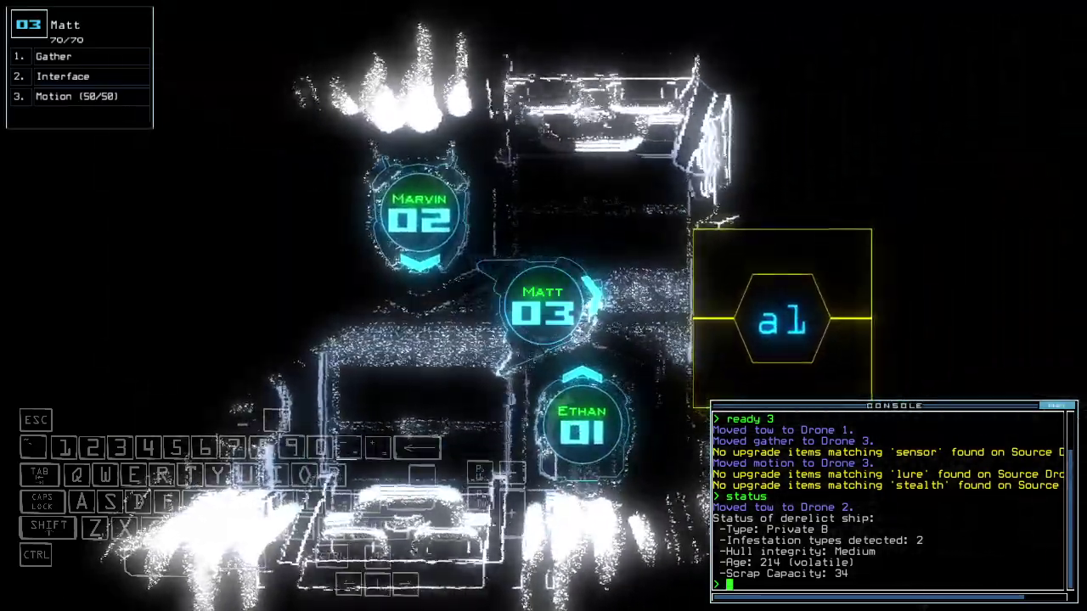
pyautogui.press('1')
pyautogui.press('Right')
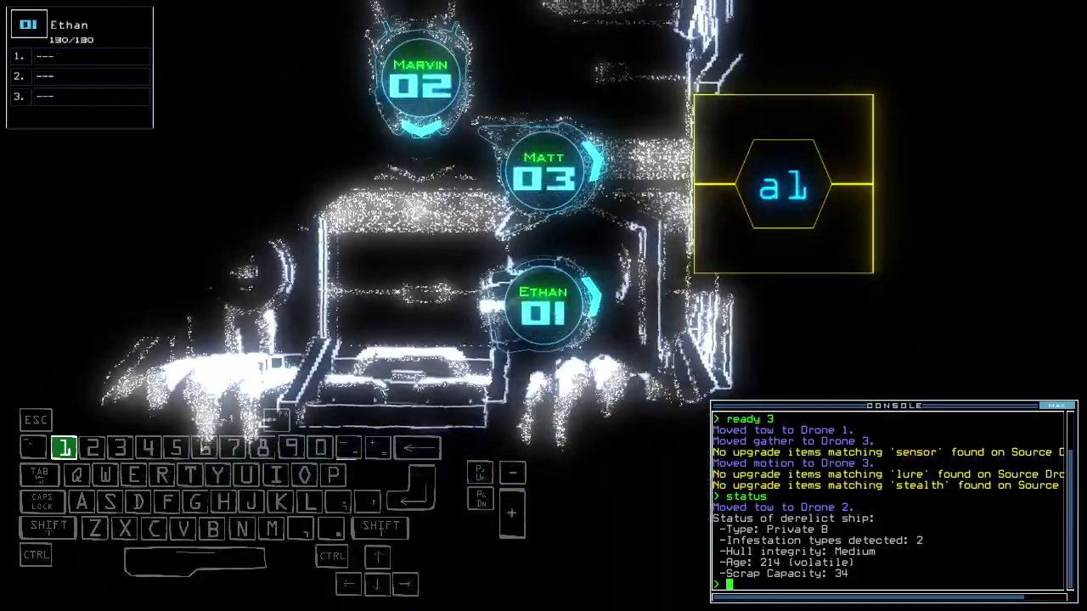
pyautogui.write('23')
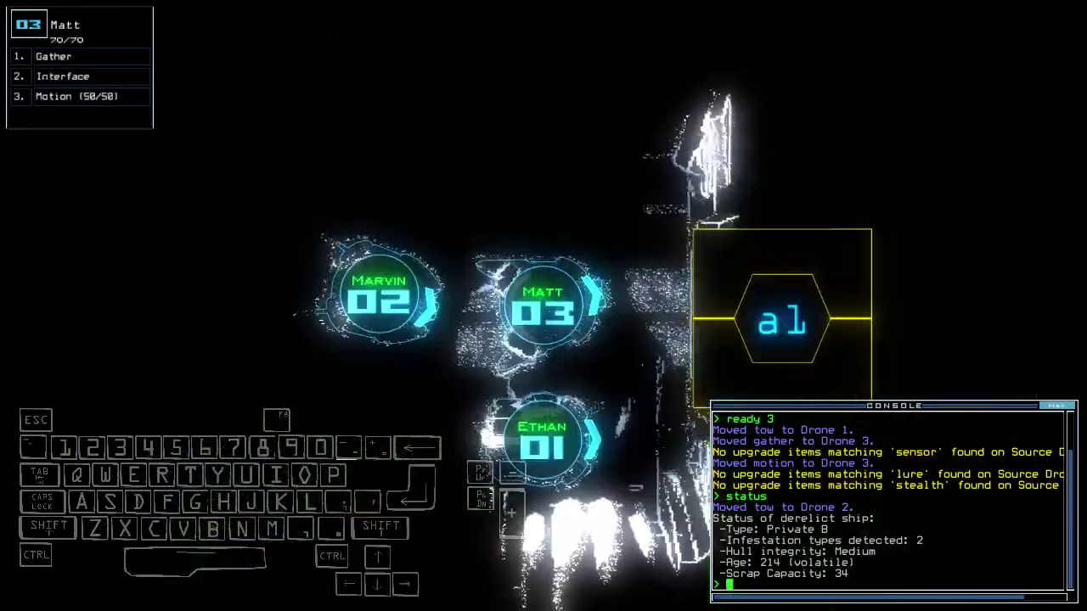
pyautogui.write('go')
# Begin the mission, drive drone 3 into the ship, and collect the scrap.
pyautogui.press('Return')
pyautogui.press('Up')
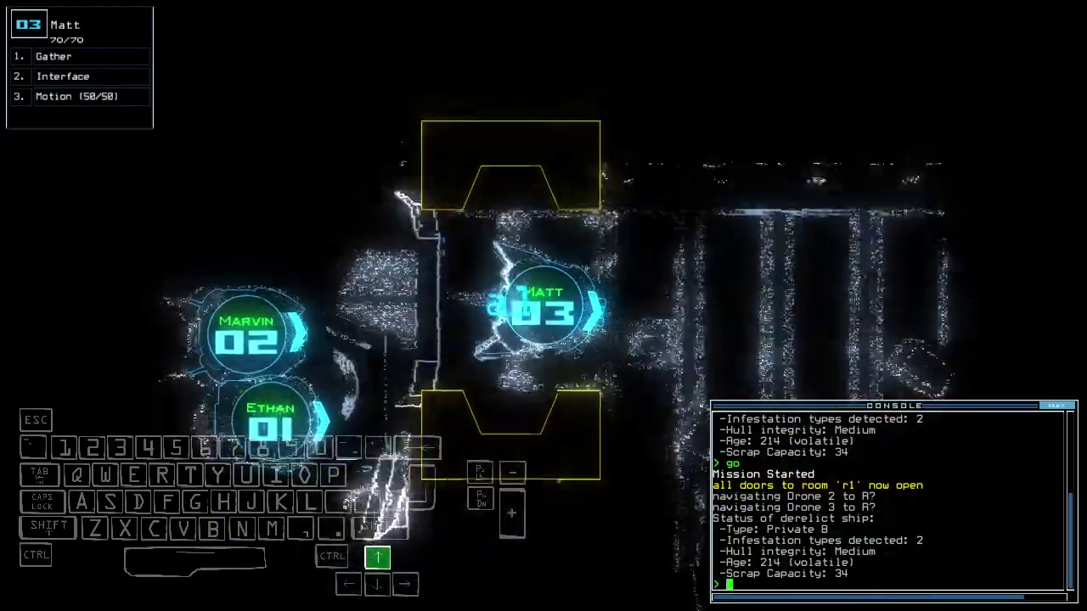
pyautogui.press('Right')
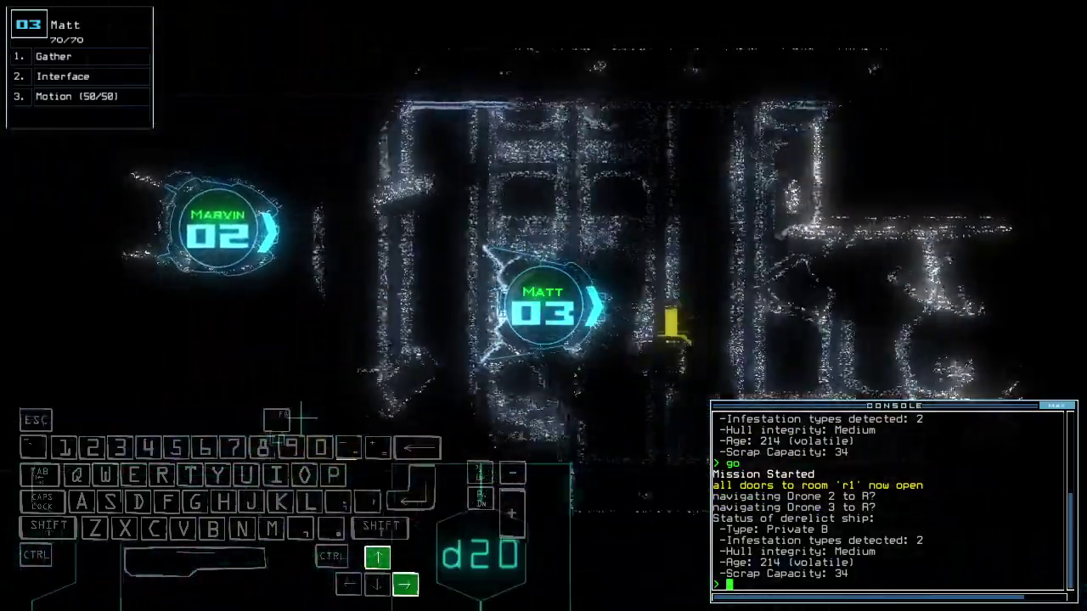
pyautogui.write('g')
pyautogui.press('Return')
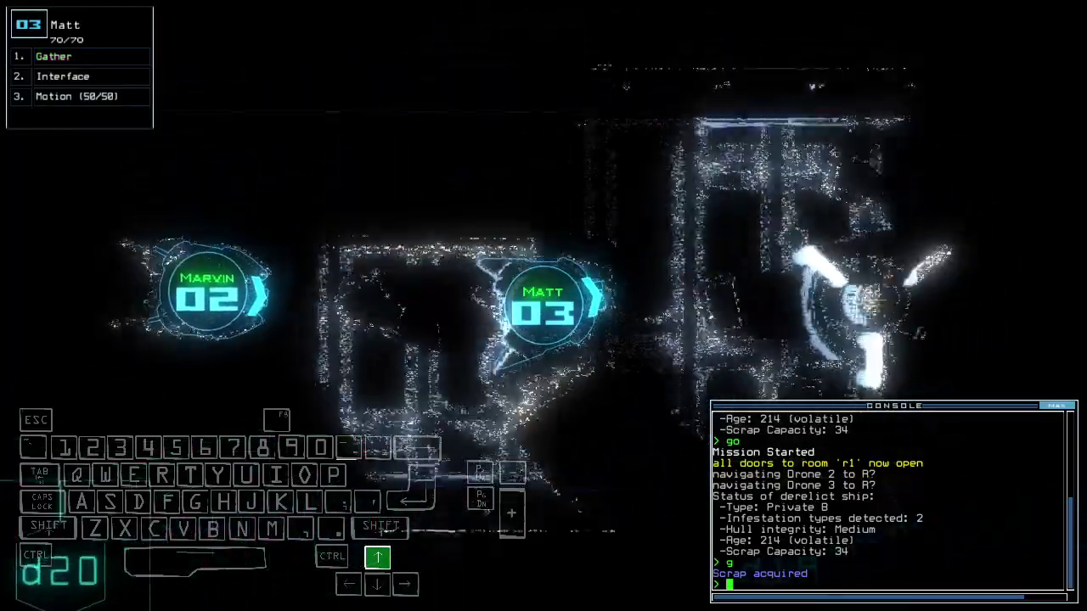
# Run a motion scan and open door d11 with drone 3.
pyautogui.press('Right')
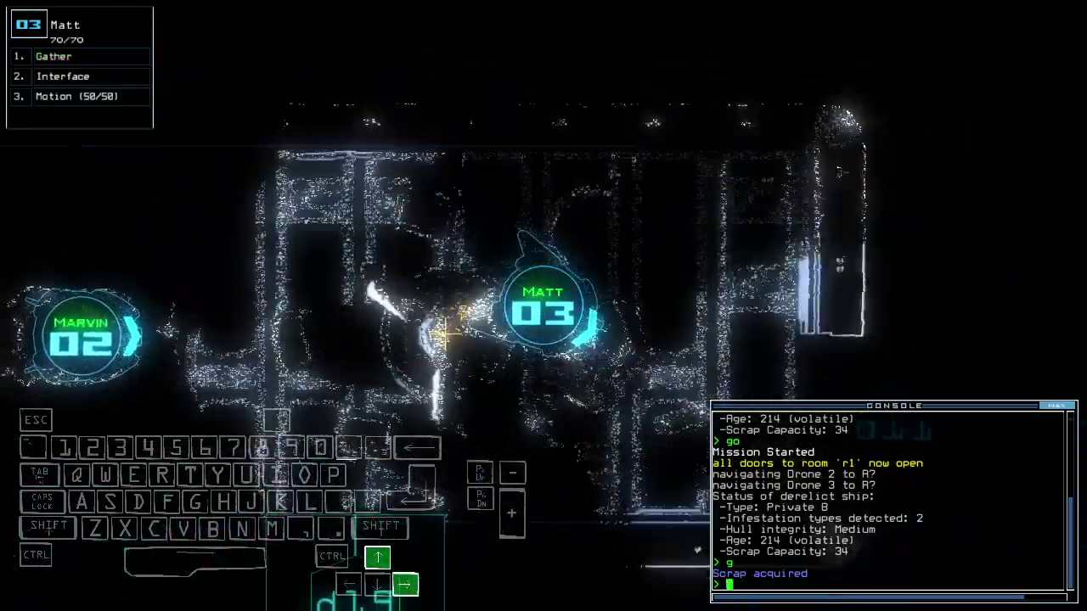
pyautogui.write('motion')
pyautogui.press('Return')
pyautogui.press('Right')
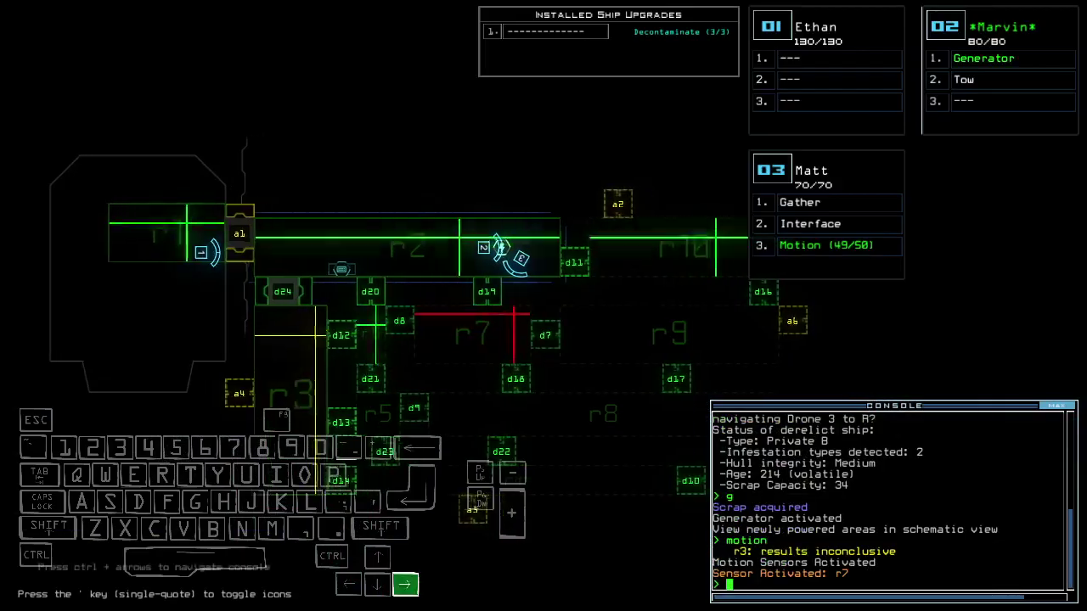
pyautogui.press('Up')
pyautogui.write('d11')
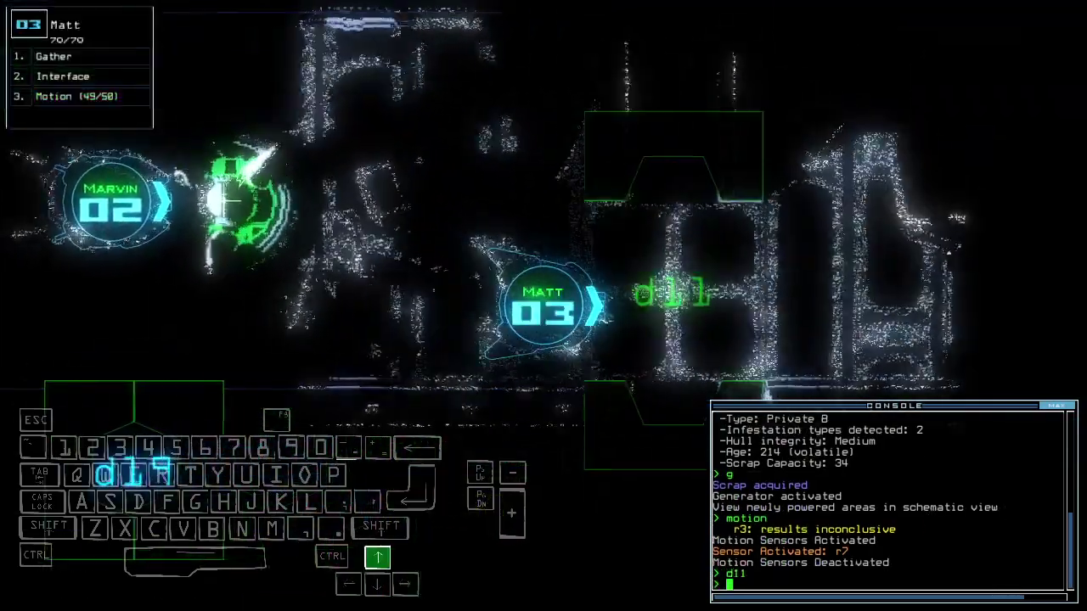
pyautogui.write(' > navigate 1 ')
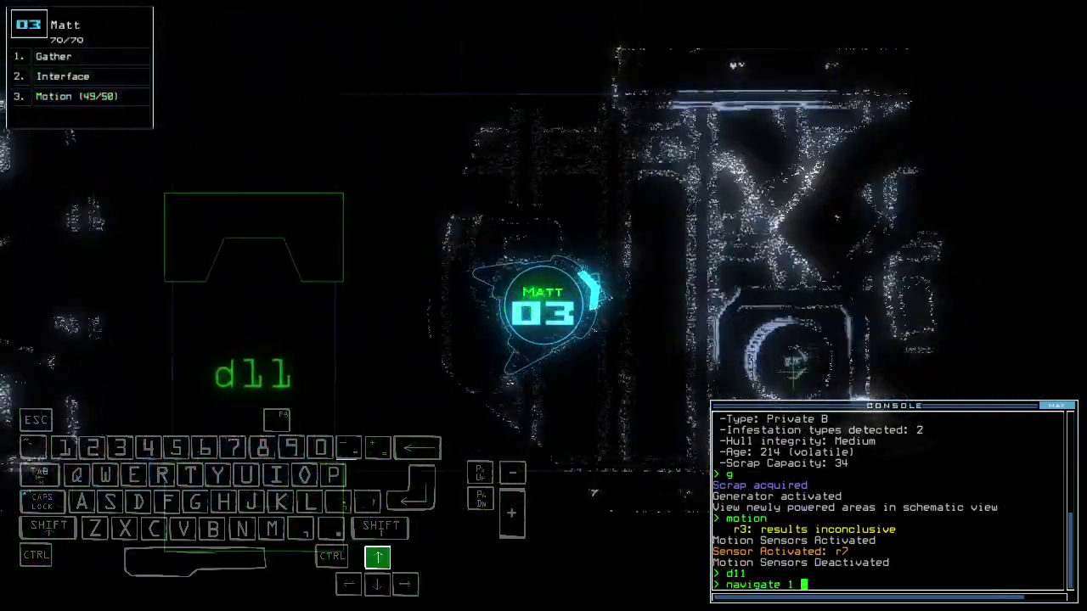
pyautogui.write('2')
# Send drones 1 and 2 to room r2 and try gathering fuel.
pyautogui.press('Return')
pyautogui.write('g')
pyautogui.press('Return')
pyautogui.press('space')
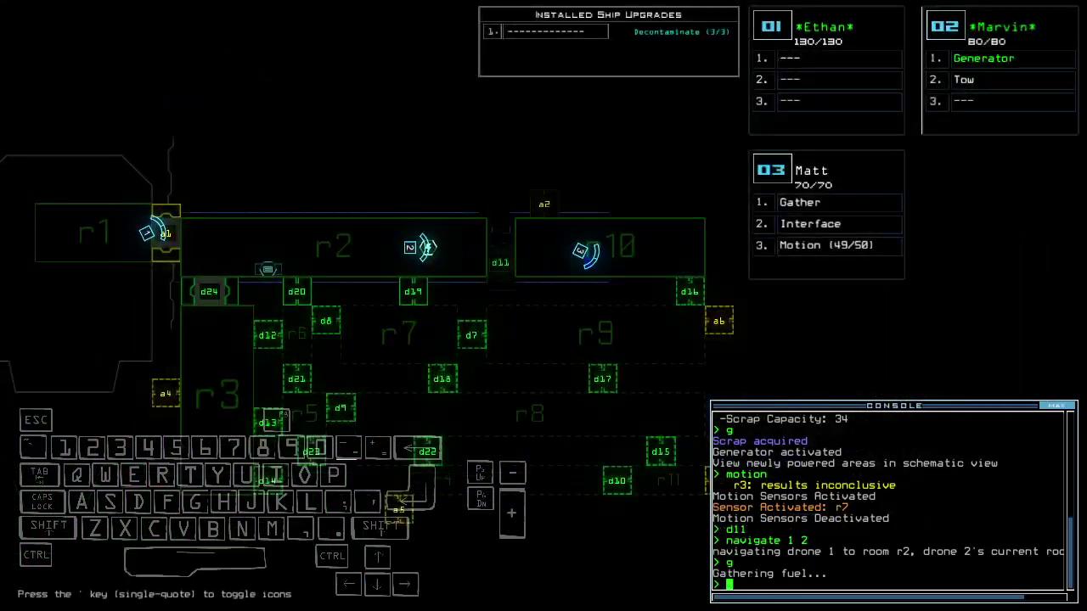
pyautogui.press('space')
pyautogui.press('Up')
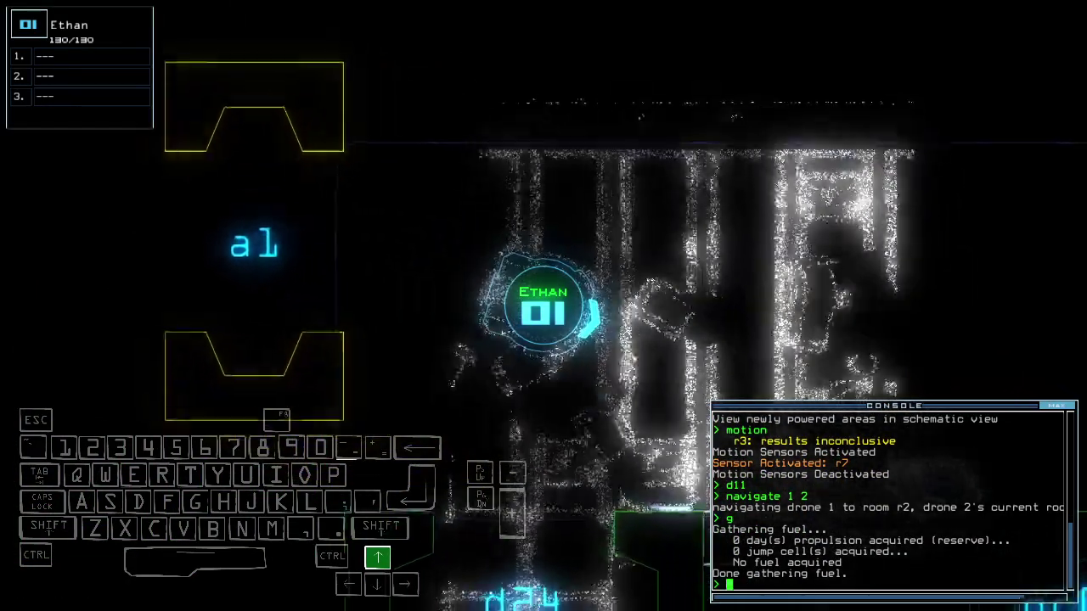
# Drive drone 3 onward and move the interface upgrade to drone 1.
pyautogui.press('3')
pyautogui.press('Left')
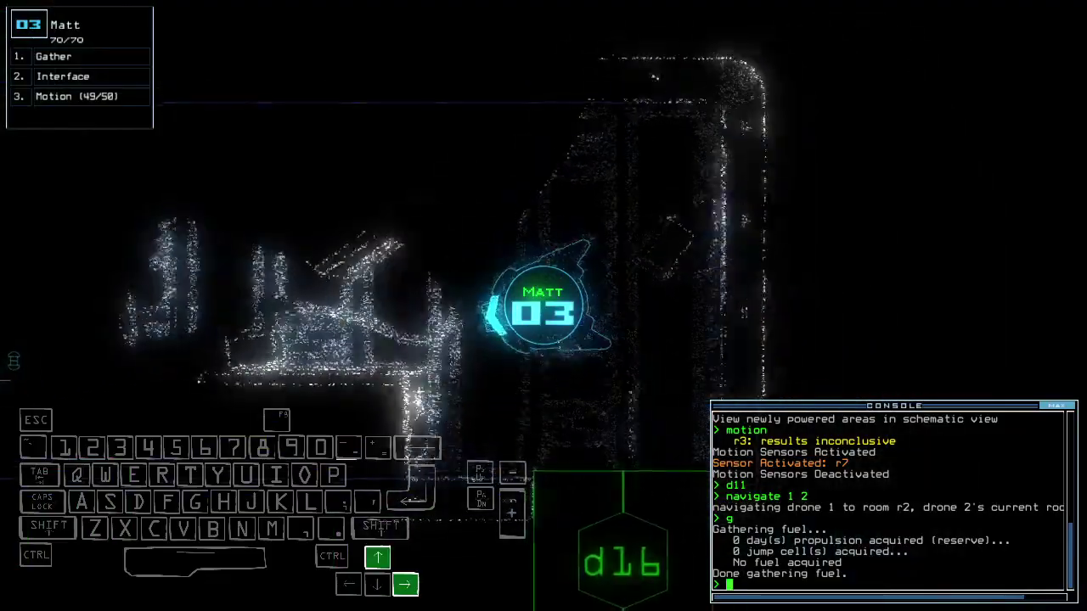
pyautogui.write('swa')
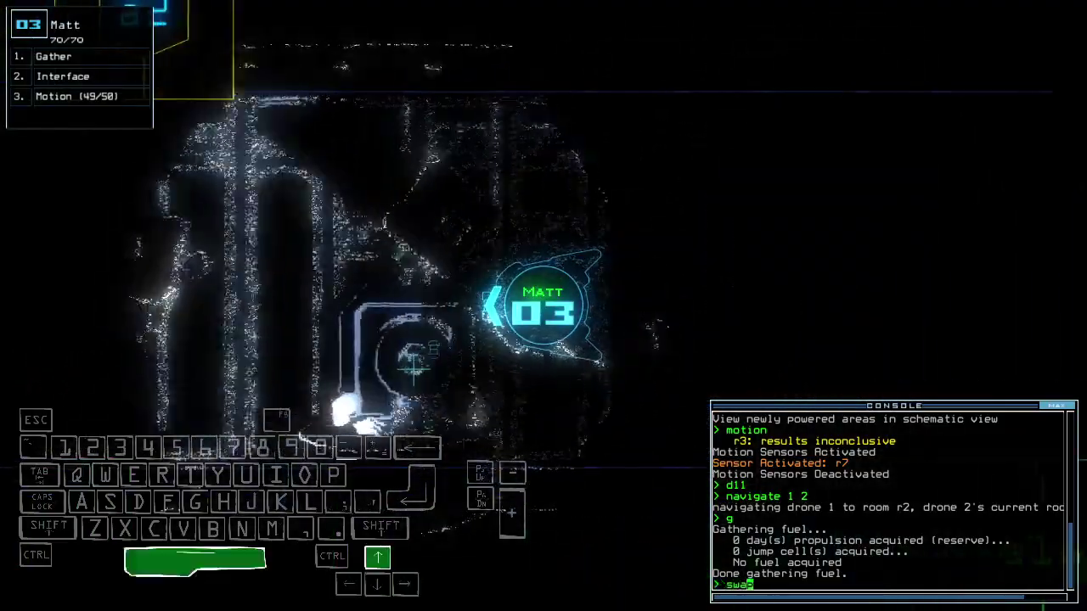
pyautogui.write('p 1 in')
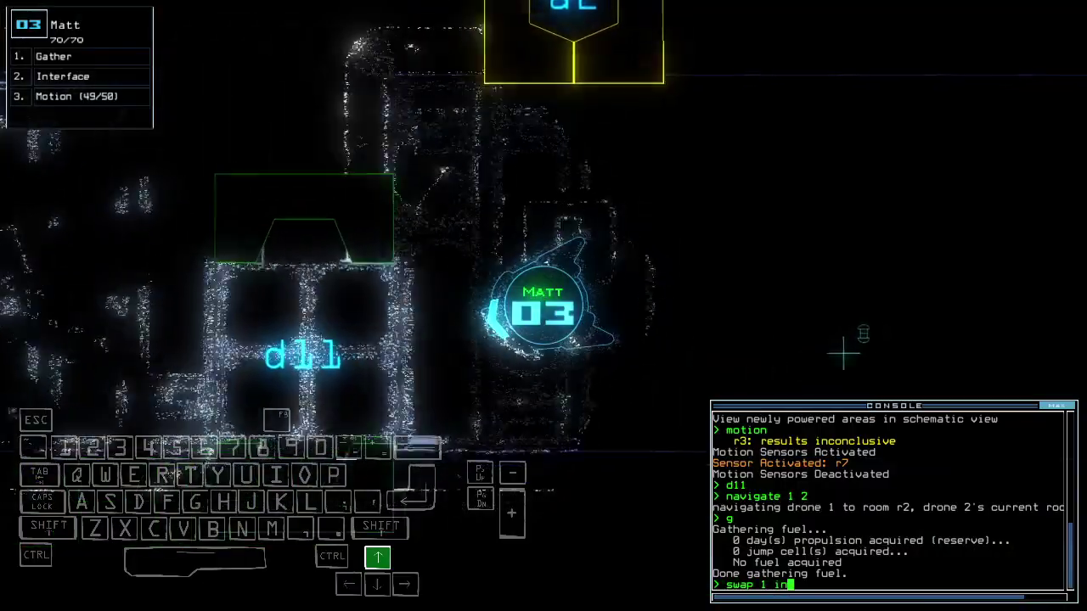
pyautogui.press('Return')
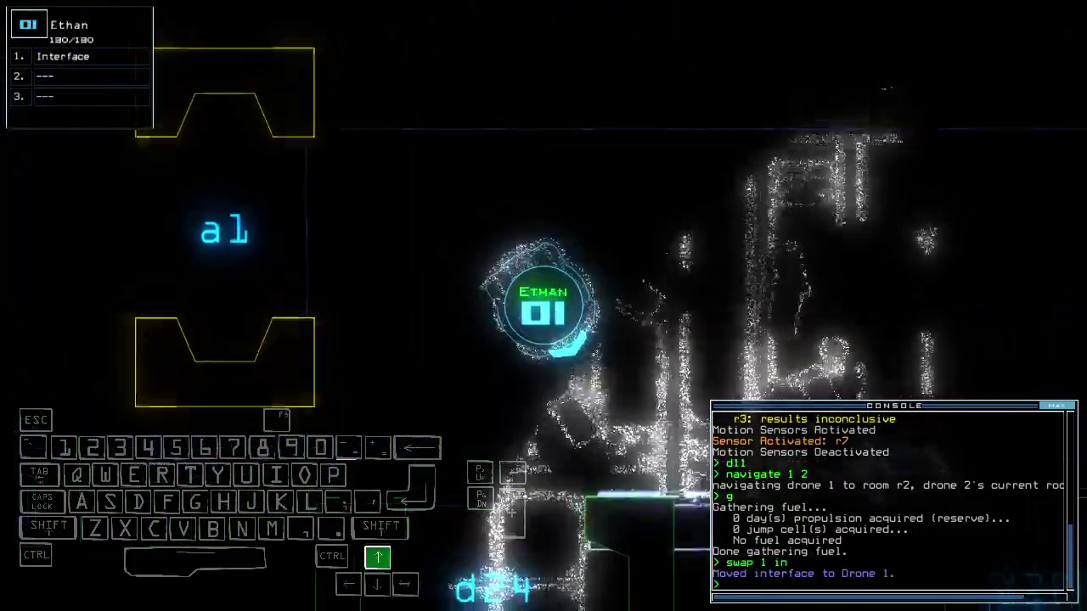
pyautogui.write('rv')
# Activate the ship interface, toggle defenses, and drive drone 3 to open door d20.
pyautogui.press('Return')
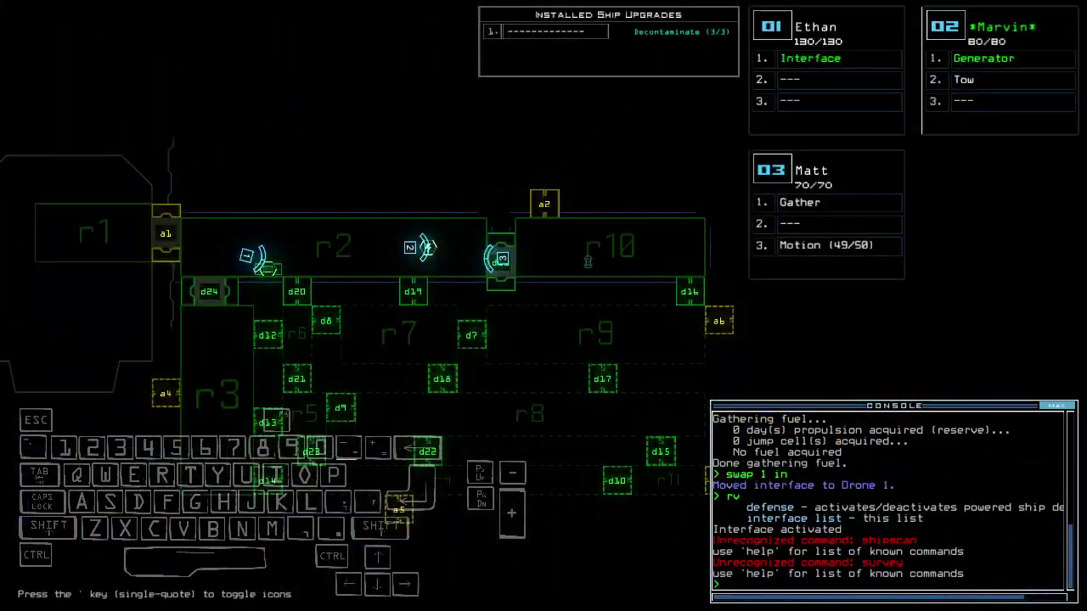
pyautogui.write('df')
pyautogui.press('Return')
pyautogui.write('df')
pyautogui.press('Return')
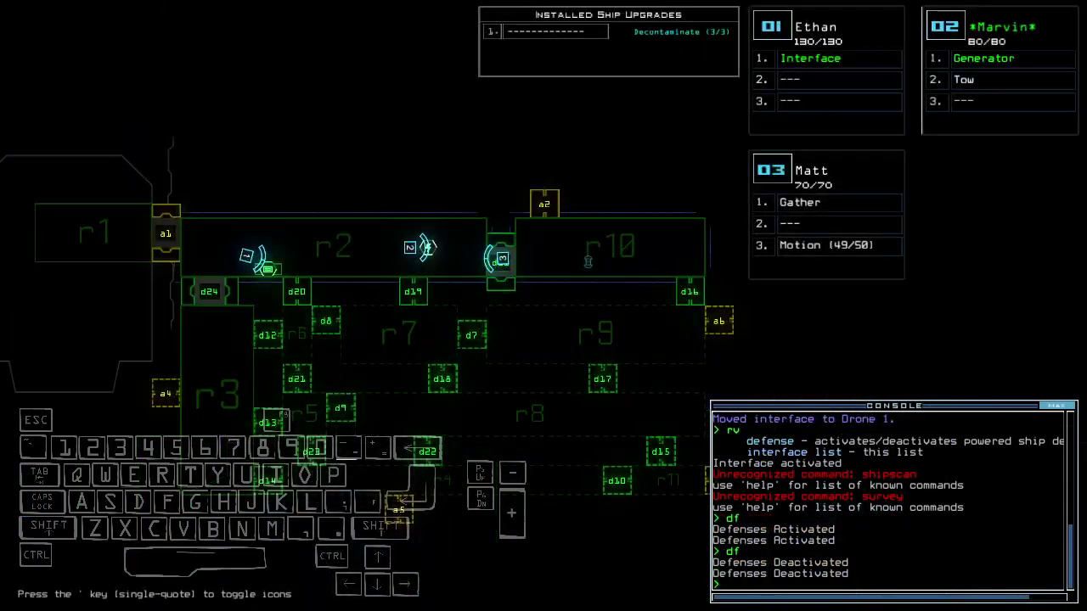
pyautogui.write('mo')
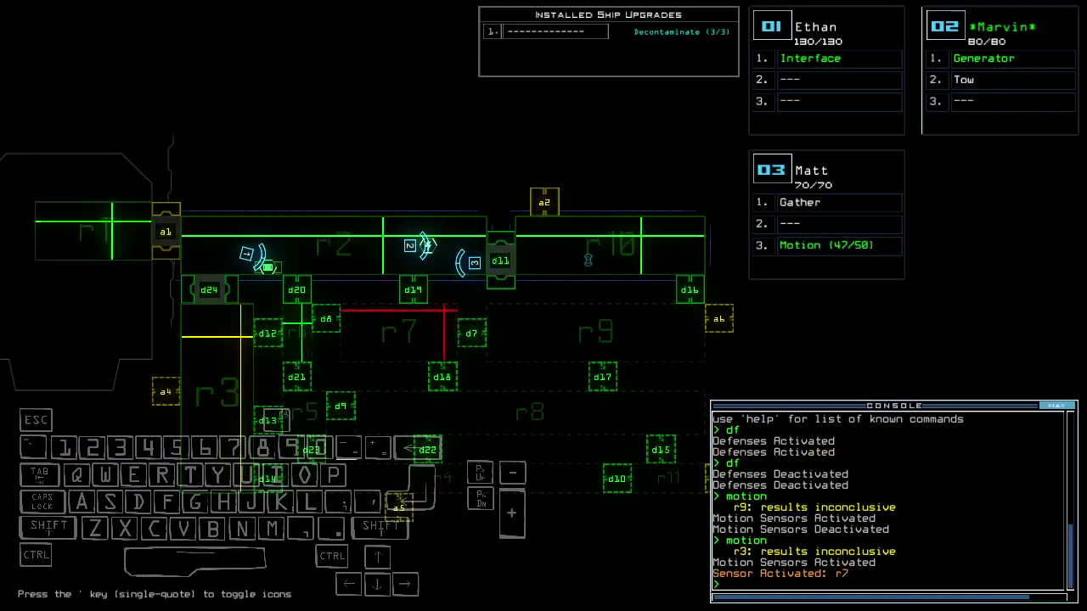
pyautogui.write('3')
pyautogui.press('Up')
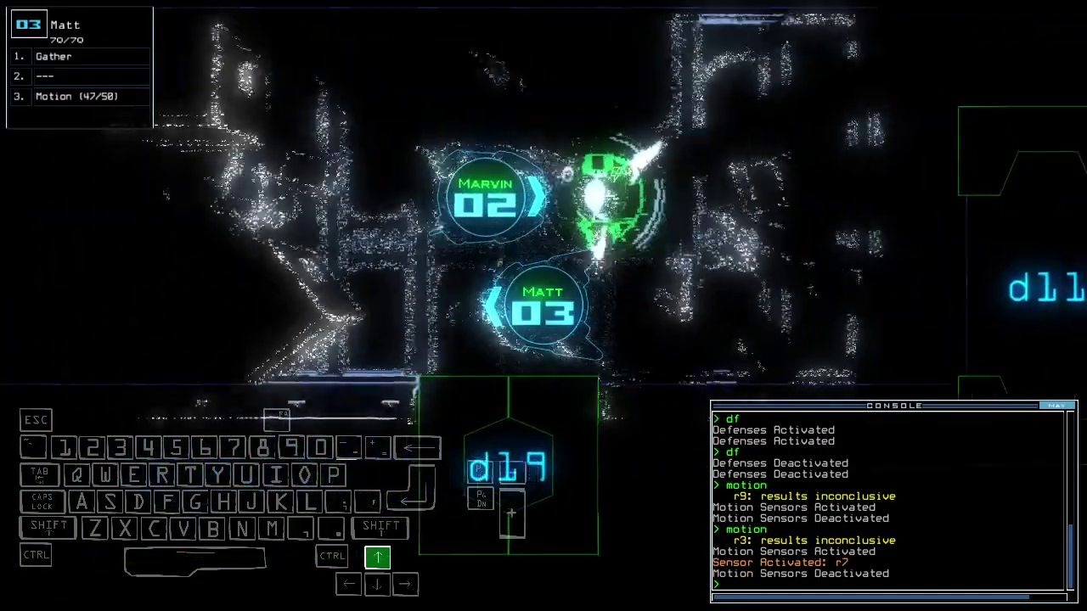
pyautogui.press('Left')
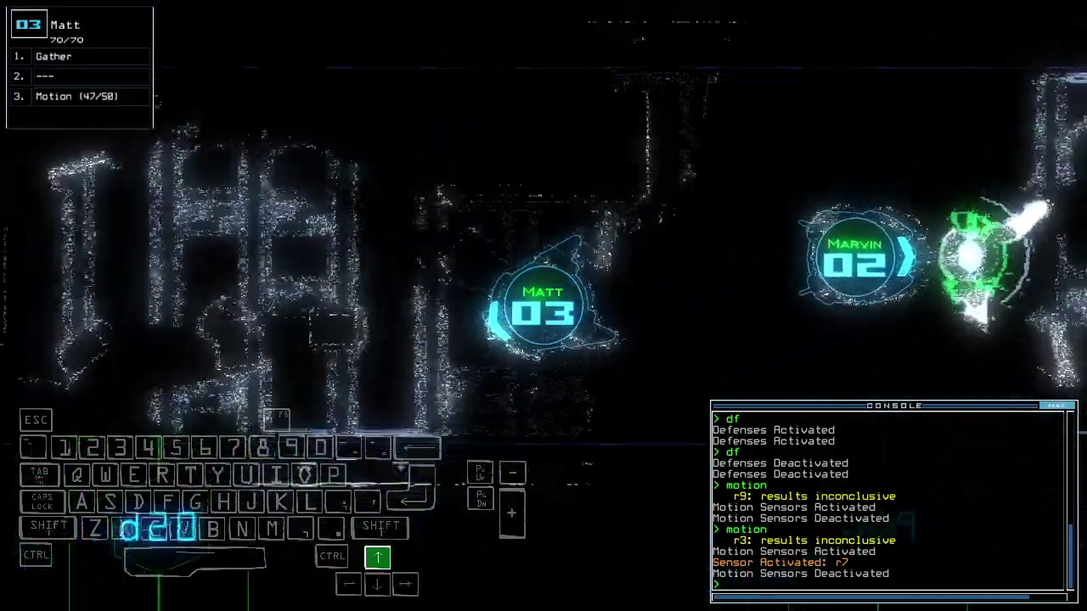
pyautogui.press('Return')
# Steer drone 3 into the corridor and open door d8.
pyautogui.press('Left')
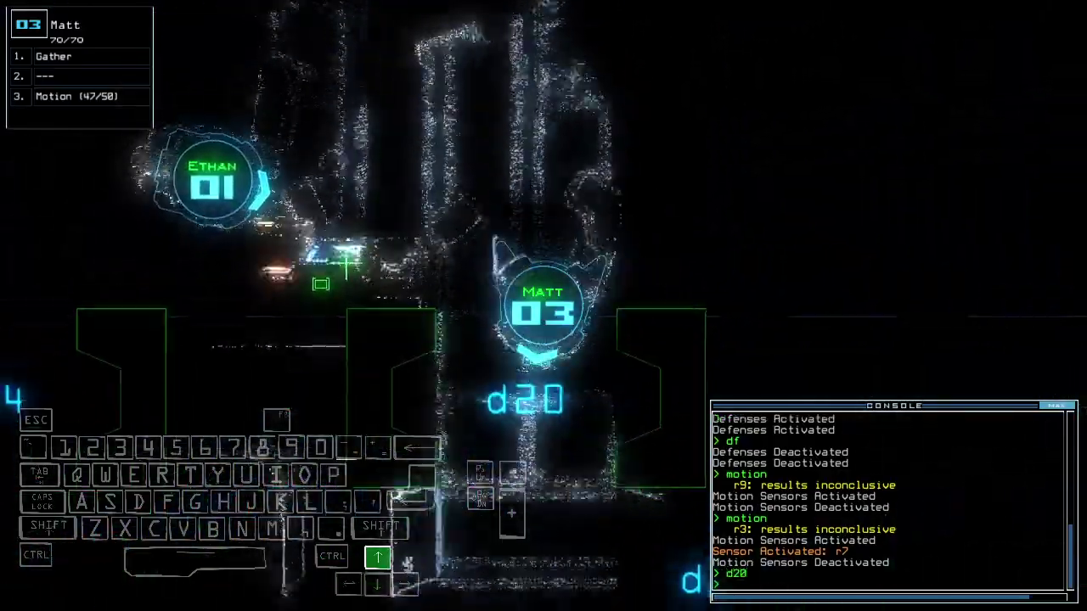
pyautogui.press('Up')
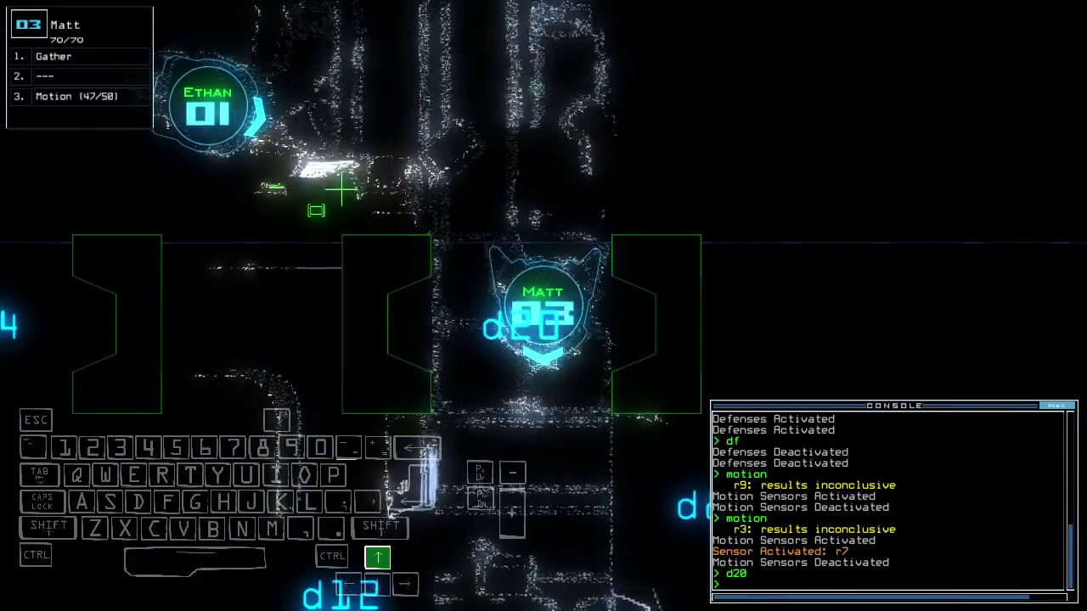
pyautogui.press('Right')
pyautogui.write('d8')
pyautogui.press('Return')
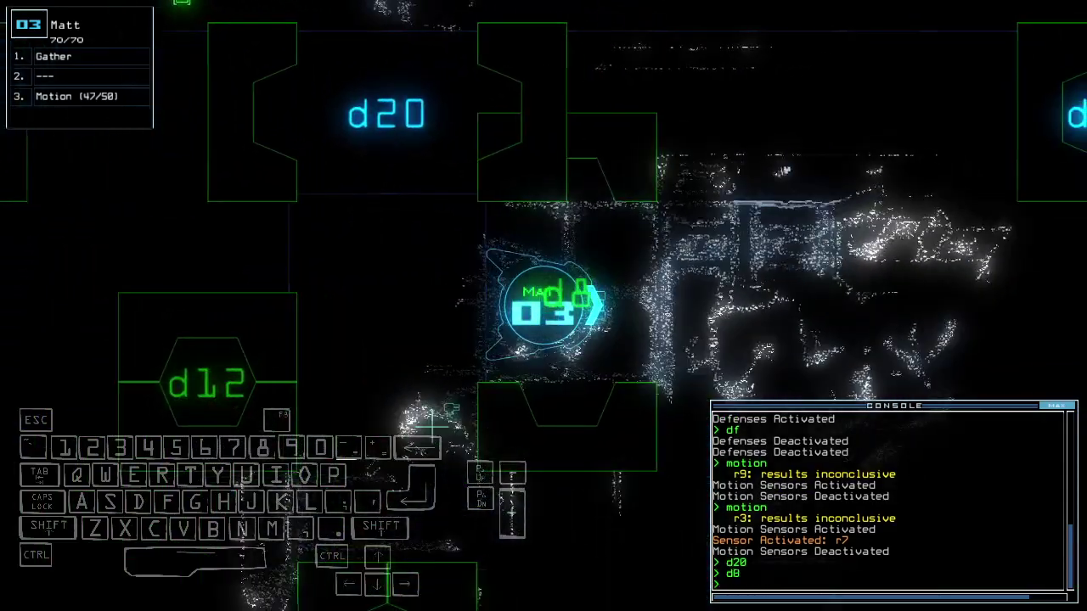
pyautogui.press('Down')
pyautogui.press('Right')
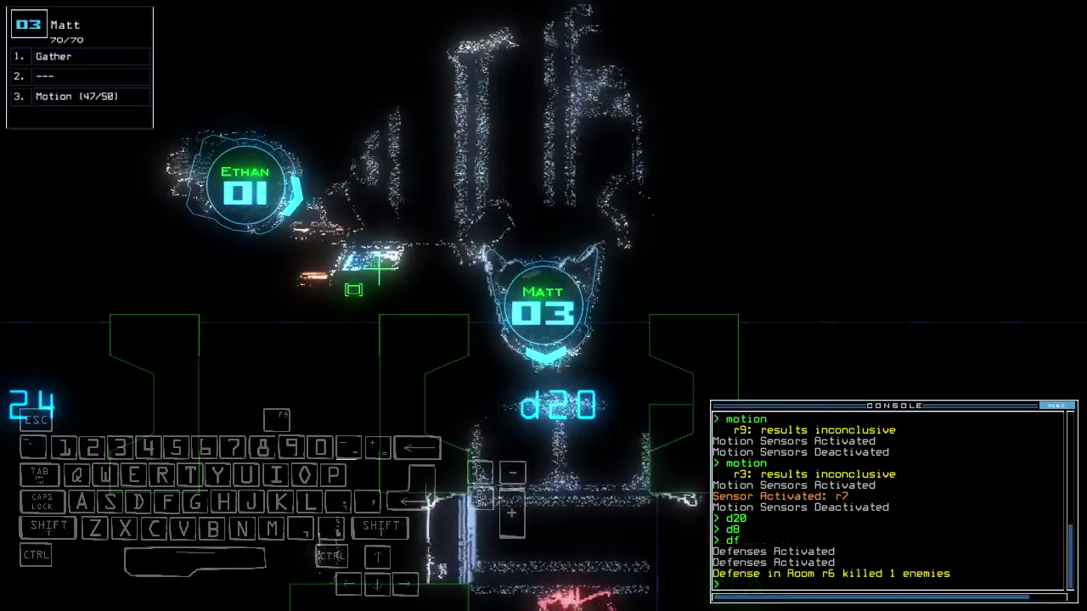
pyautogui.write('df')
# Turn off ship defenses and drive Matt toward doors d8 and d19.
pyautogui.press('Return')
pyautogui.press('Up')
pyautogui.press('Left')
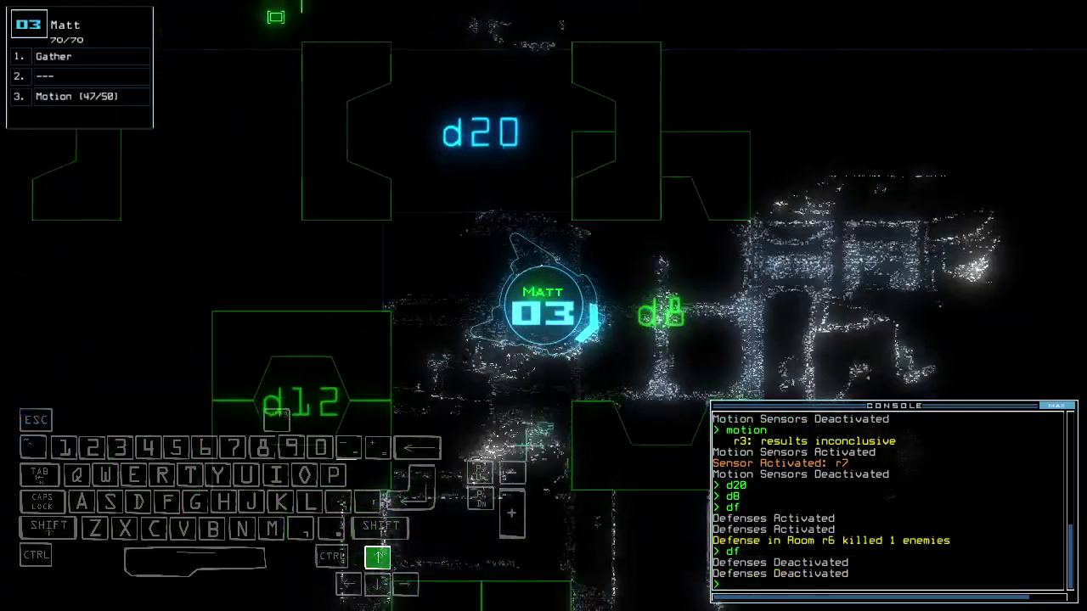
pyautogui.press('Up')
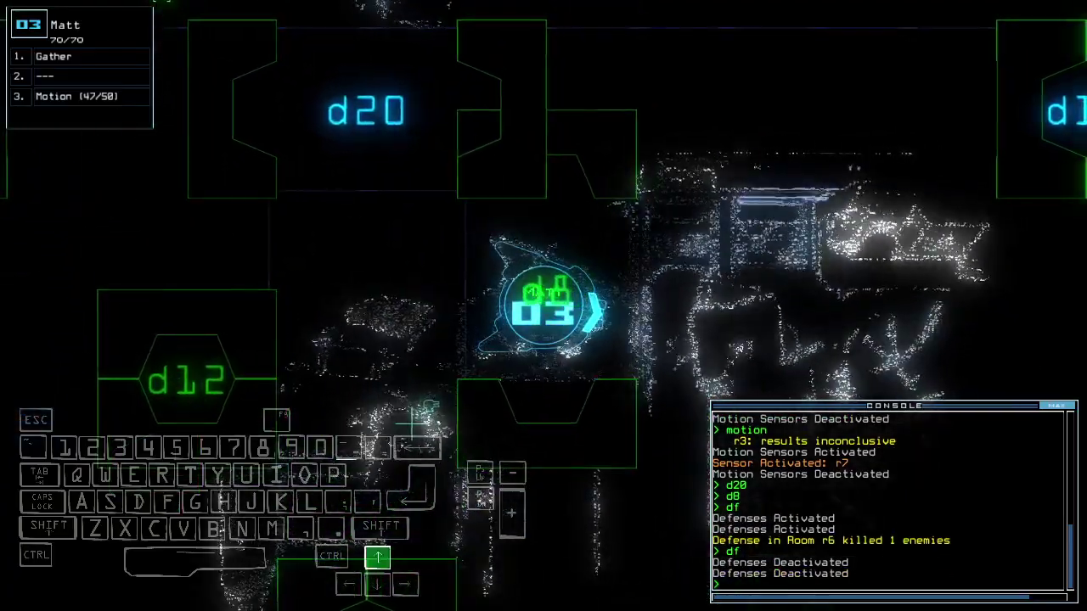
pyautogui.press('Left')
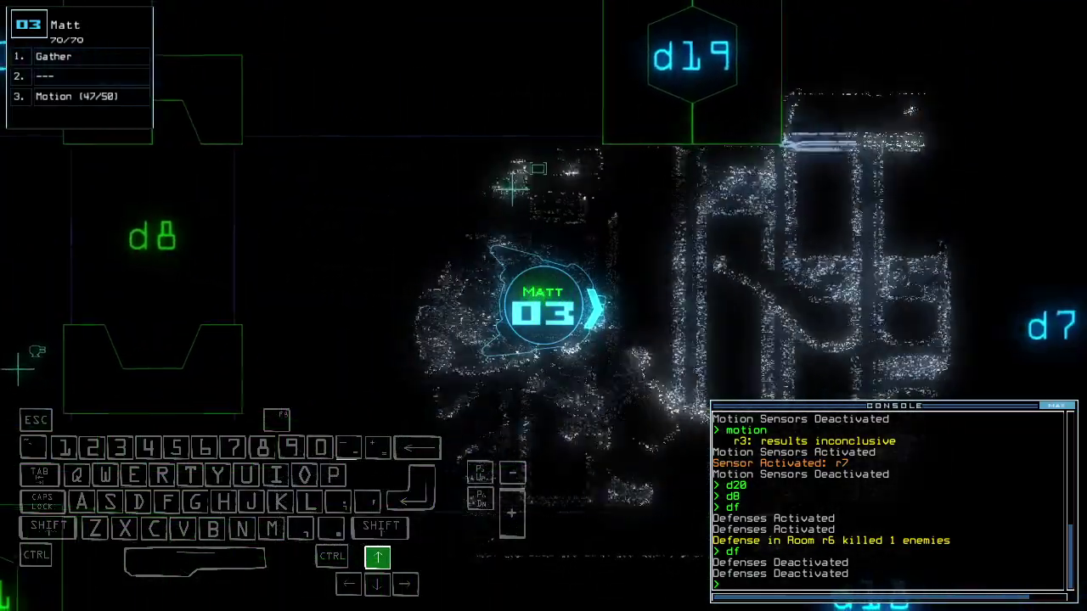
pyautogui.press('Tab')
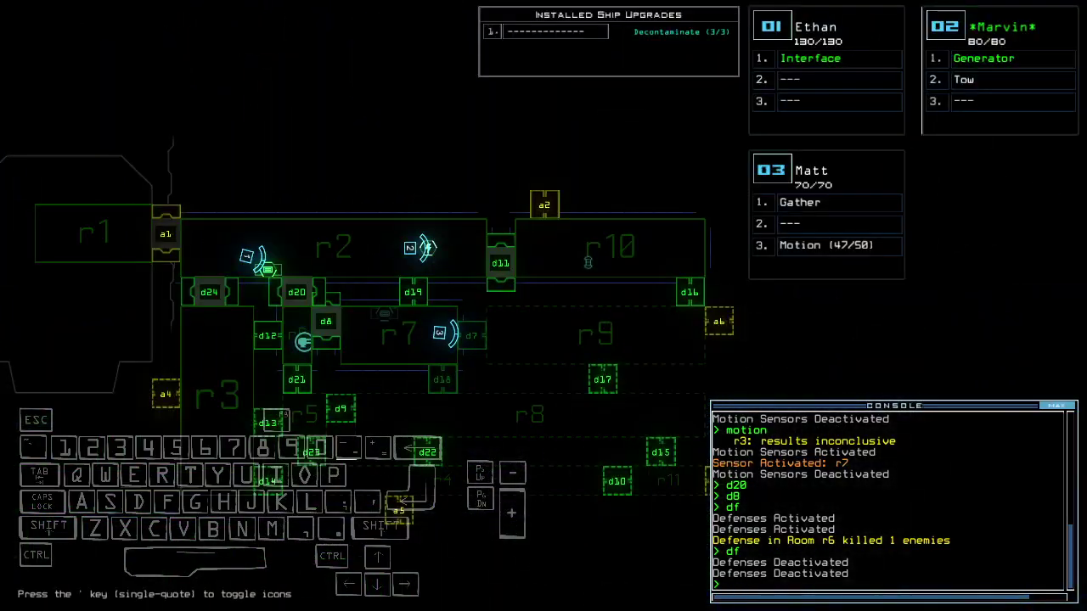
pyautogui.press('Tab')
pyautogui.write('d7')
# Open door d7 and have Matt gather the scrap beyond it.
pyautogui.press('Return')
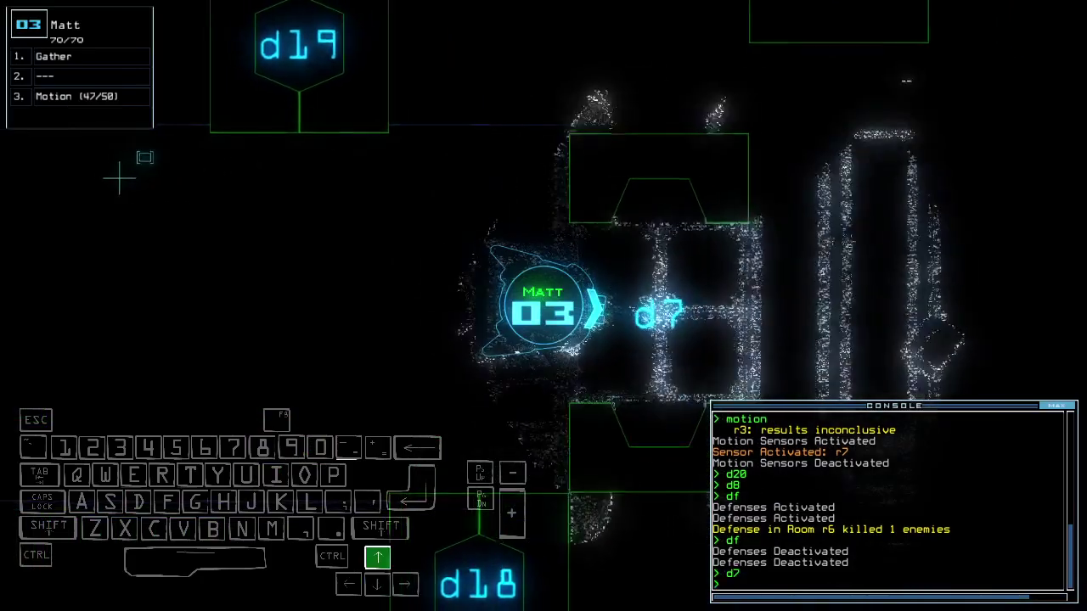
pyautogui.press('Right')
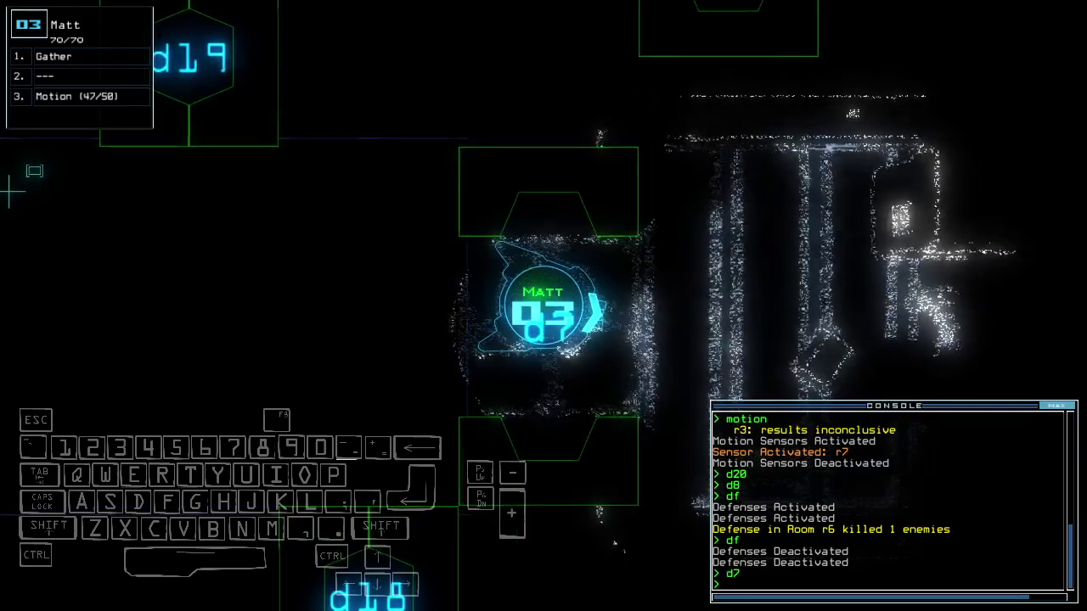
pyautogui.press('Tab')
pyautogui.press('Tab')
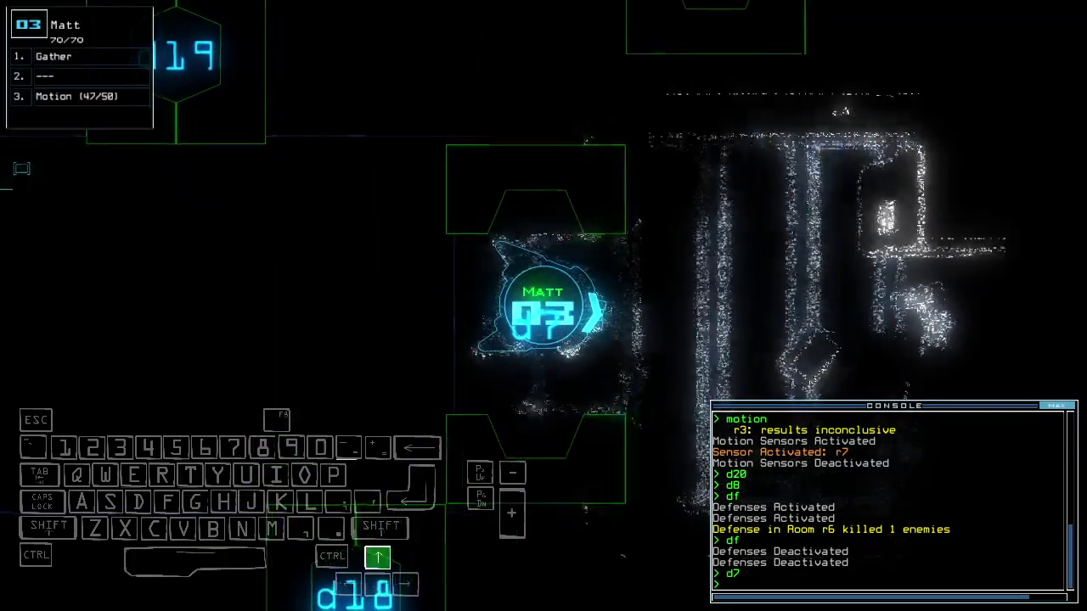
pyautogui.press('g')
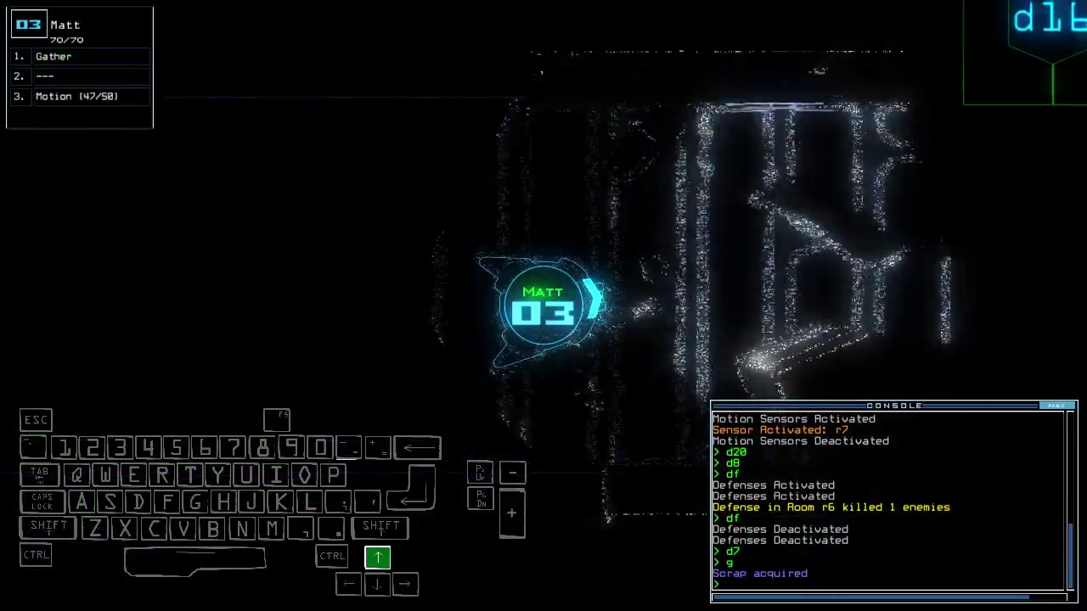
pyautogui.press('space')
pyautogui.press('space')
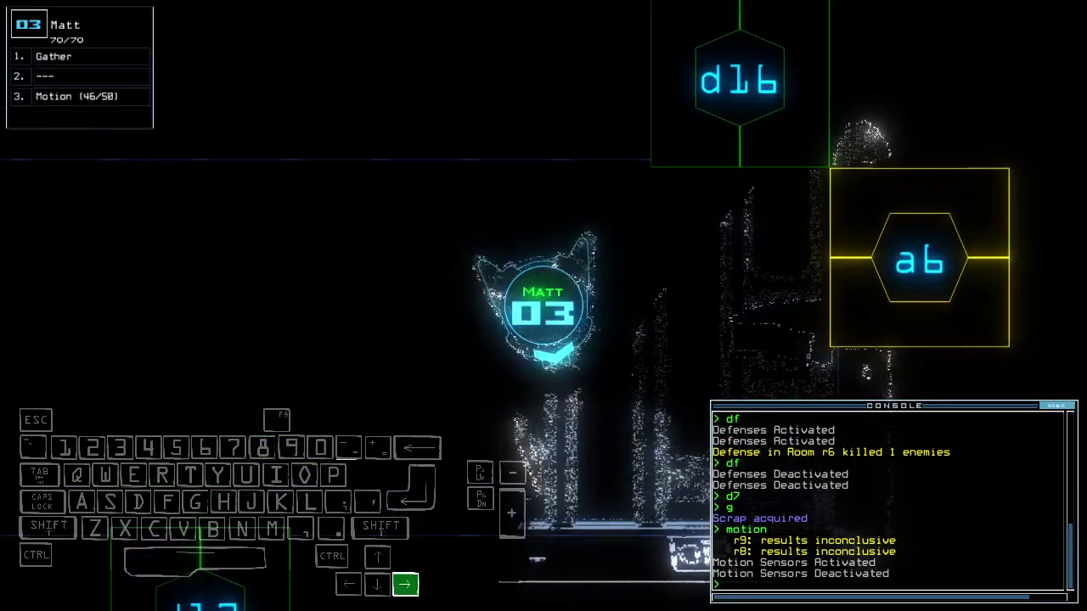
pyautogui.write('d17')
# Open door d17, gather its scrap with Matt, and recall all drones.
pyautogui.press('Return')
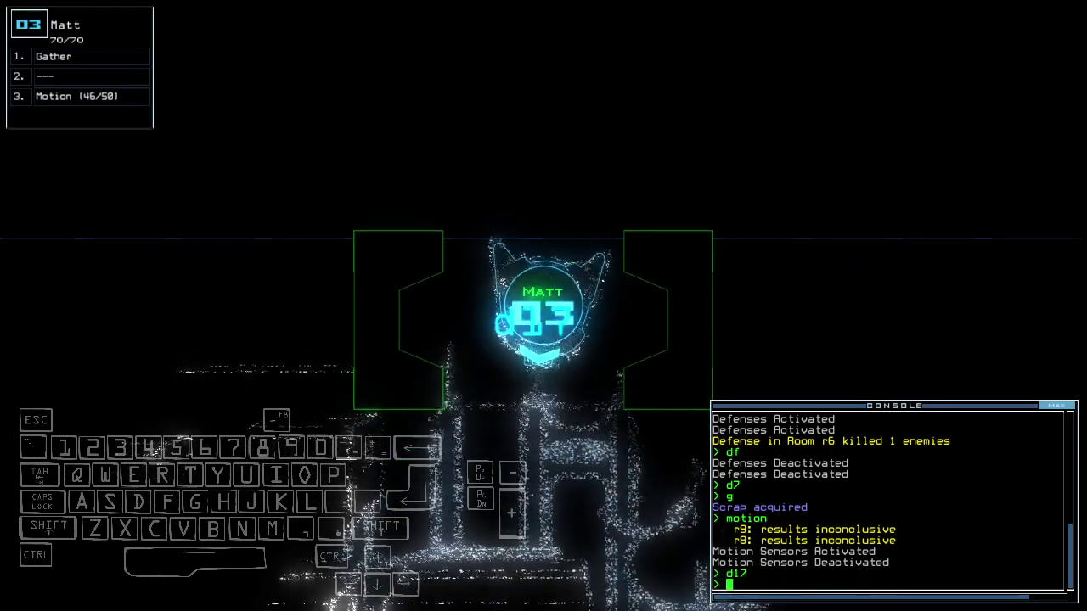
pyautogui.press('space')
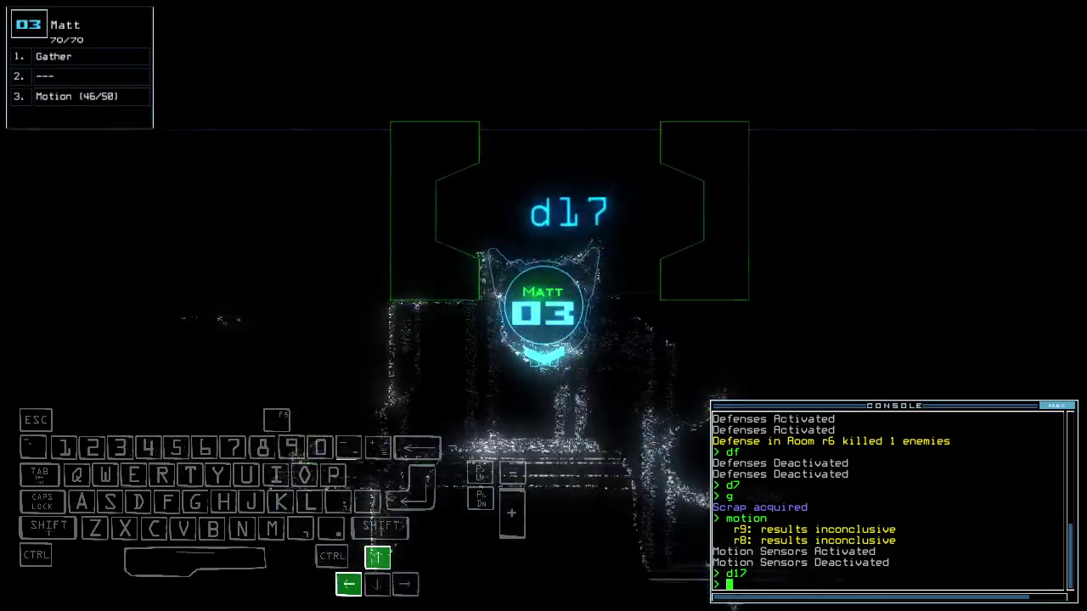
pyautogui.write('g')
pyautogui.press('Return')
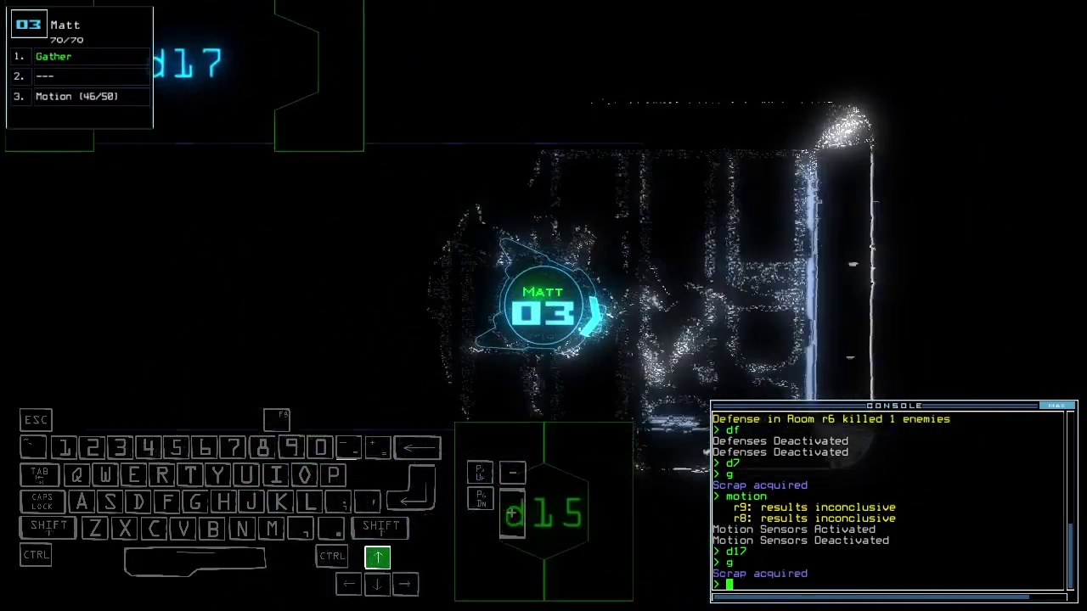
pyautogui.write('end')
pyautogui.press('Return')
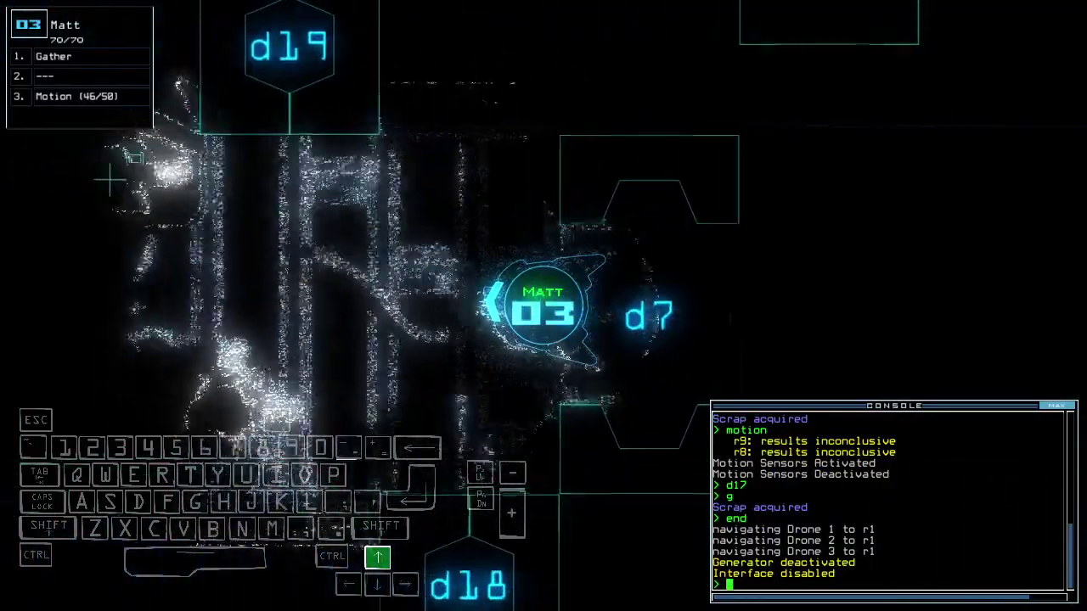
pyautogui.write('te')
# Check mission time, then send Ethan to room r2 and connect him to the interface.
pyautogui.press('Return')
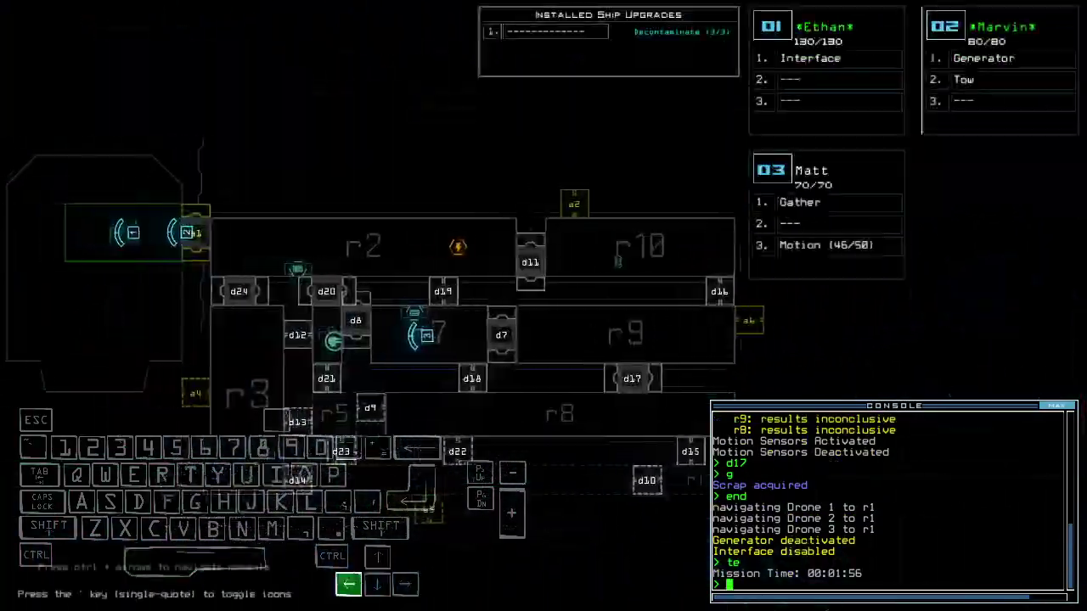
pyautogui.write('2te')
pyautogui.press('Return')
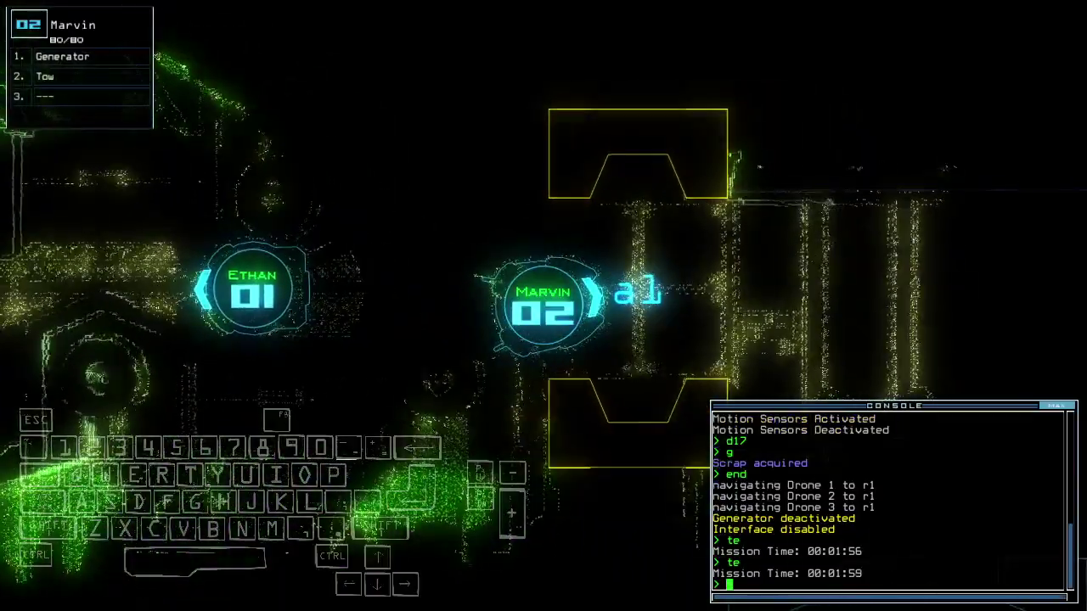
pyautogui.press('Up')
pyautogui.write('navigate 1')
pyautogui.press('Return')
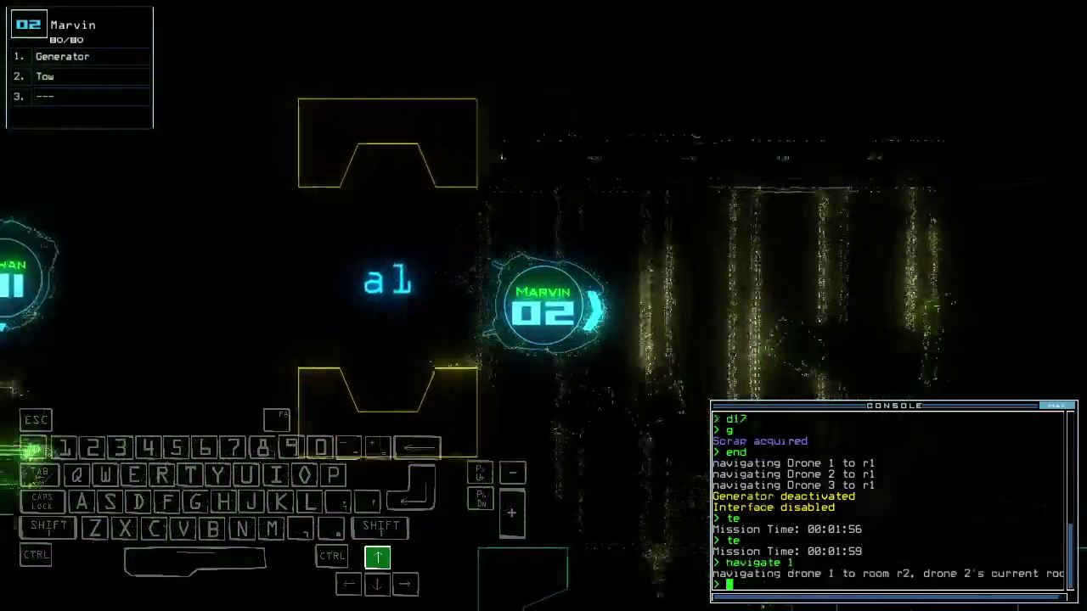
pyautogui.write('in')
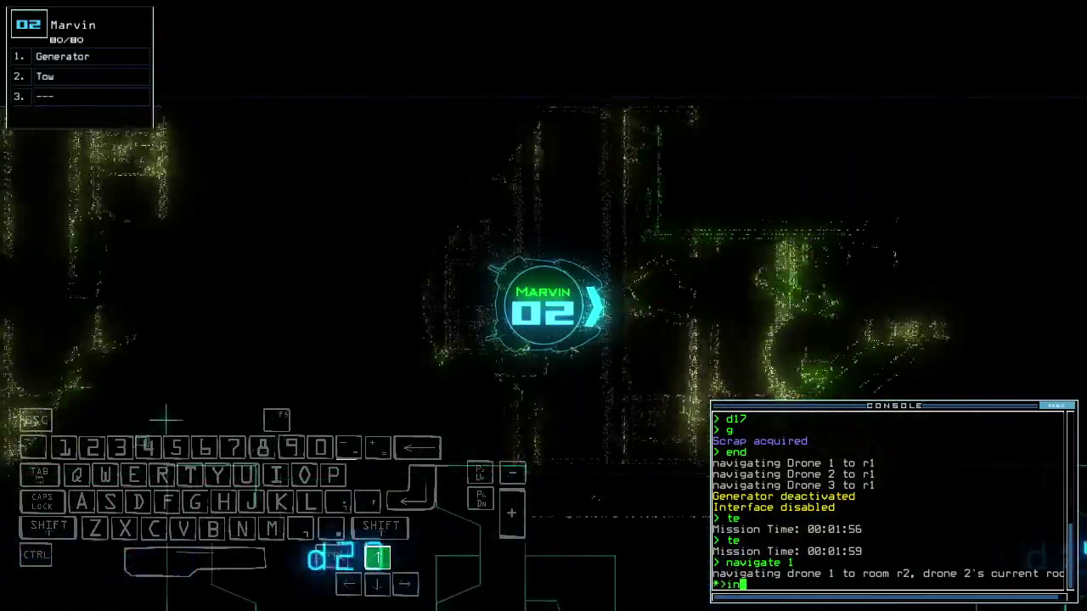
pyautogui.write('terface 1')
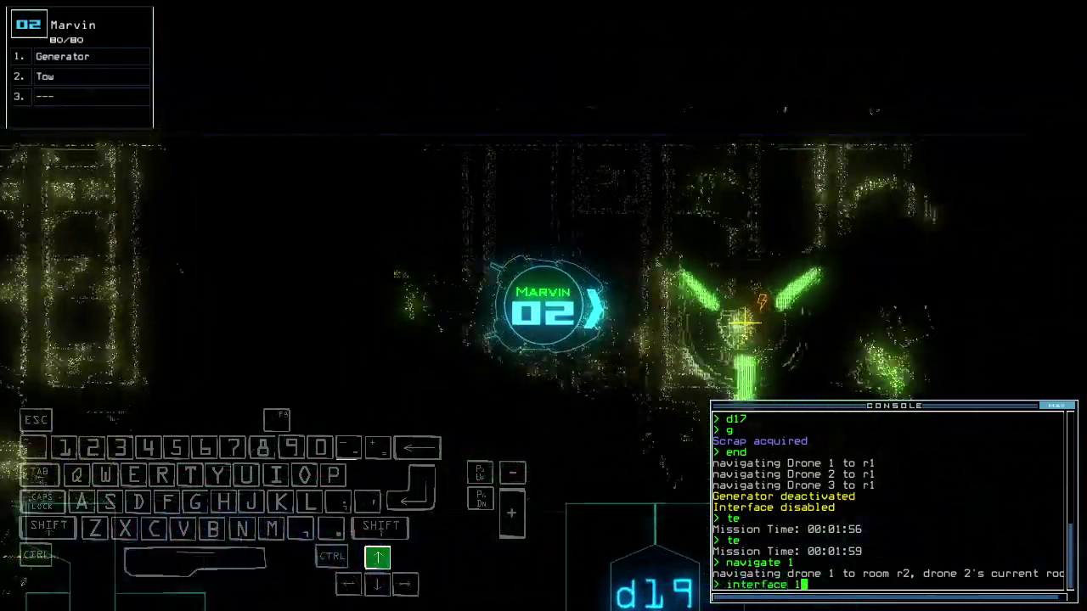
pyautogui.press('Return')
pyautogui.write('generator')
# Restore power with the generator, move Matt through door d12, and close doors.
pyautogui.press('Return')
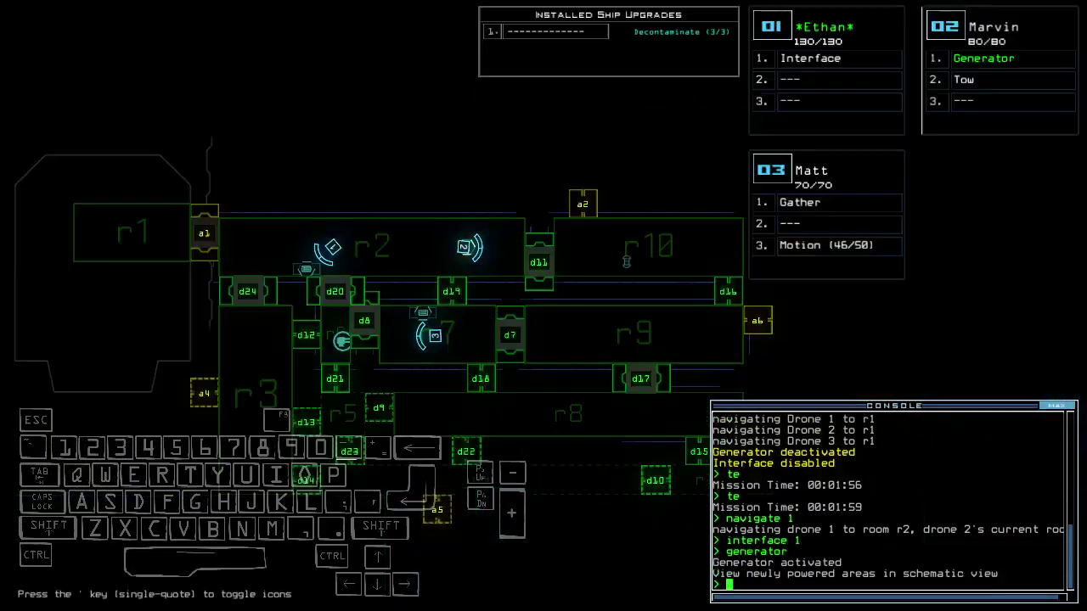
pyautogui.press('3')
pyautogui.press('Up')
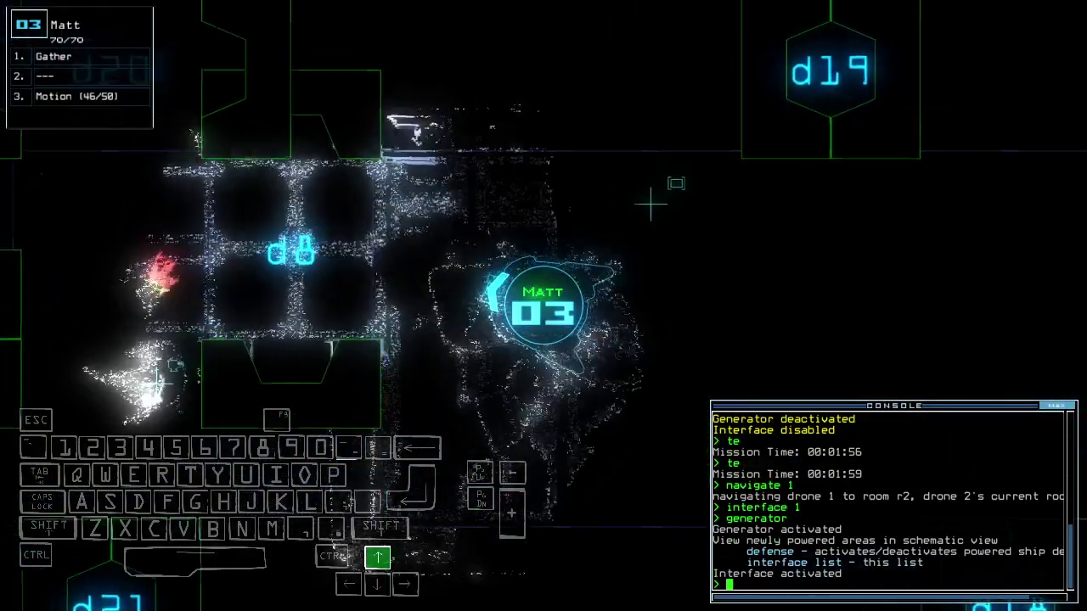
pyautogui.write('d12')
pyautogui.press('Return')
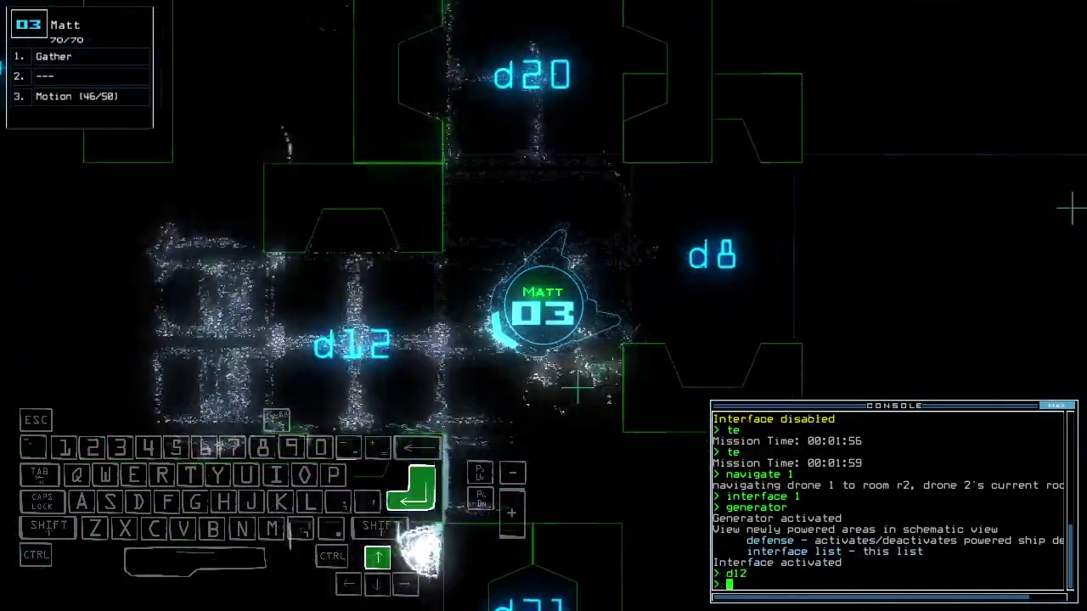
pyautogui.press('Left')
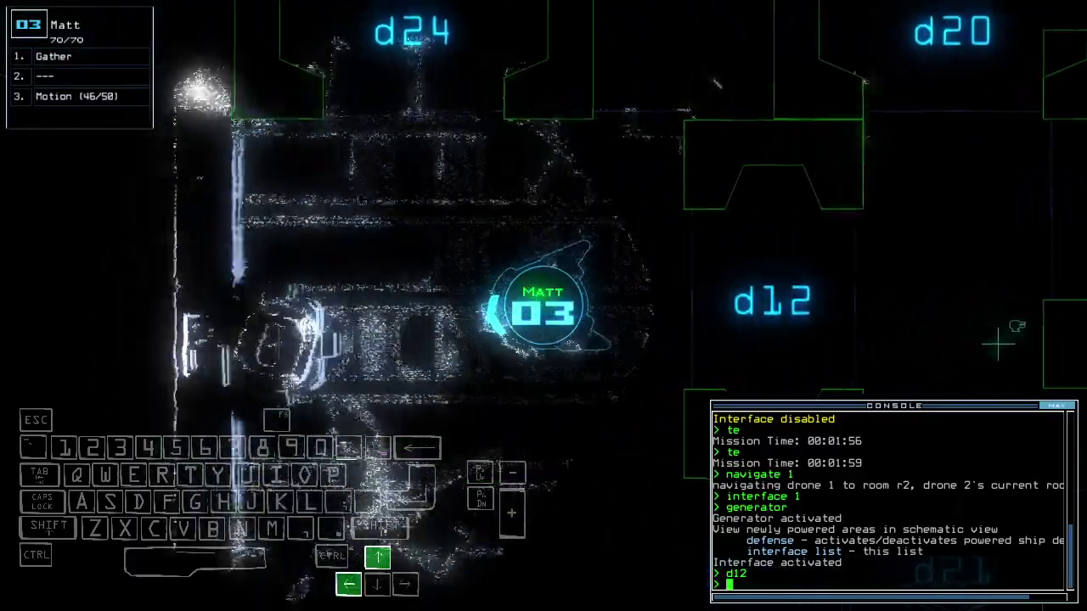
pyautogui.write('cccc')
pyautogui.press('Return')
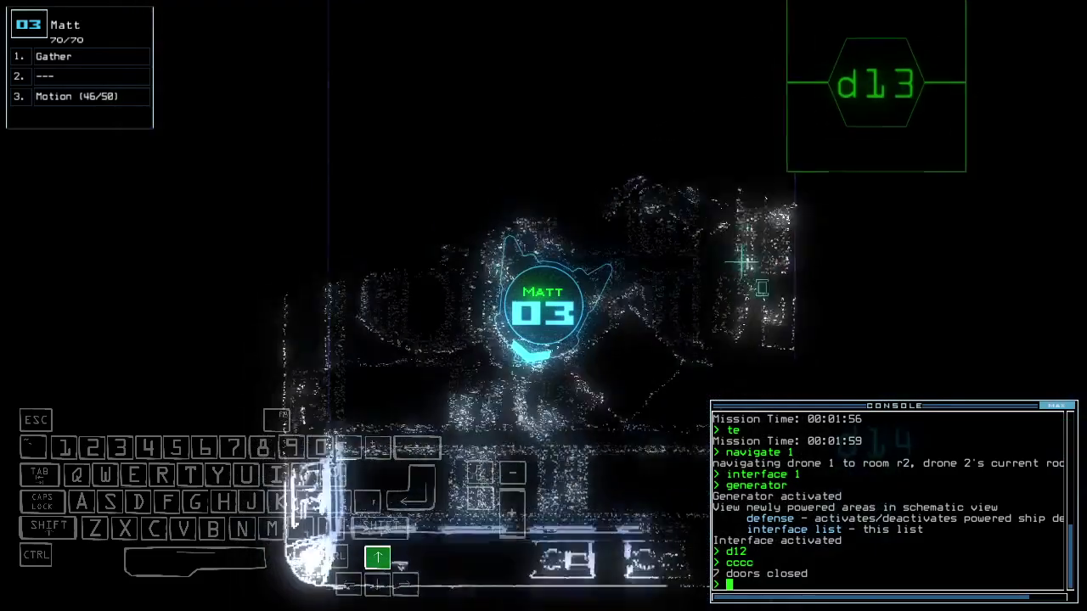
pyautogui.write('motion')
# Run a motion scan and open doors d13 and d9 for Matt.
pyautogui.press('Return')
pyautogui.press('Right')
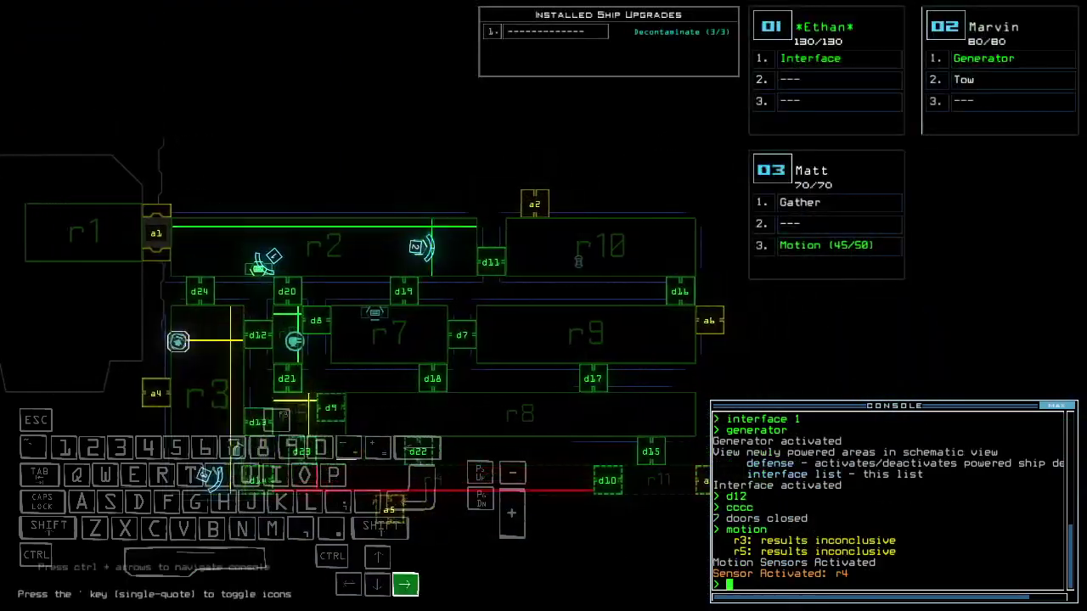
pyautogui.press('3')
pyautogui.press('Up')
pyautogui.write('d13')
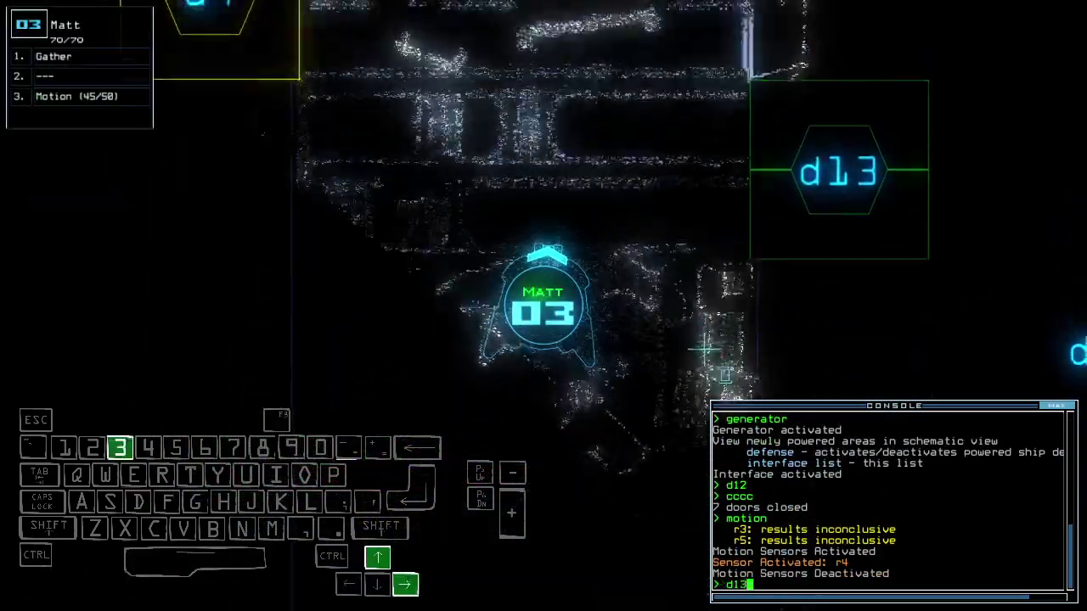
pyautogui.press('Return')
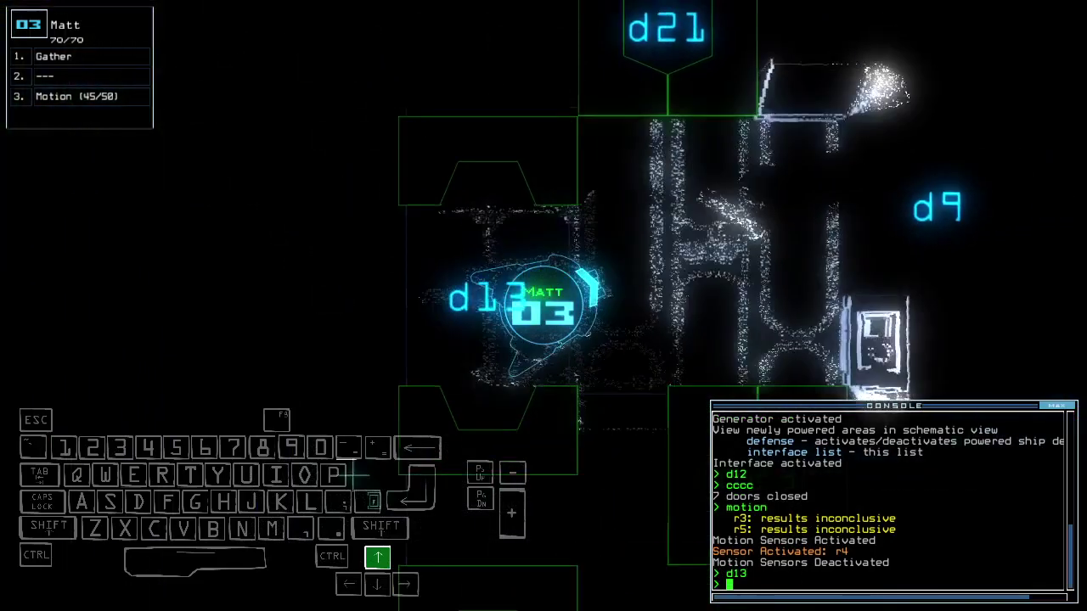
pyautogui.press('Tab')
pyautogui.press('Tab')
pyautogui.press('Right')
pyautogui.write('d9')
pyautogui.press('Return')
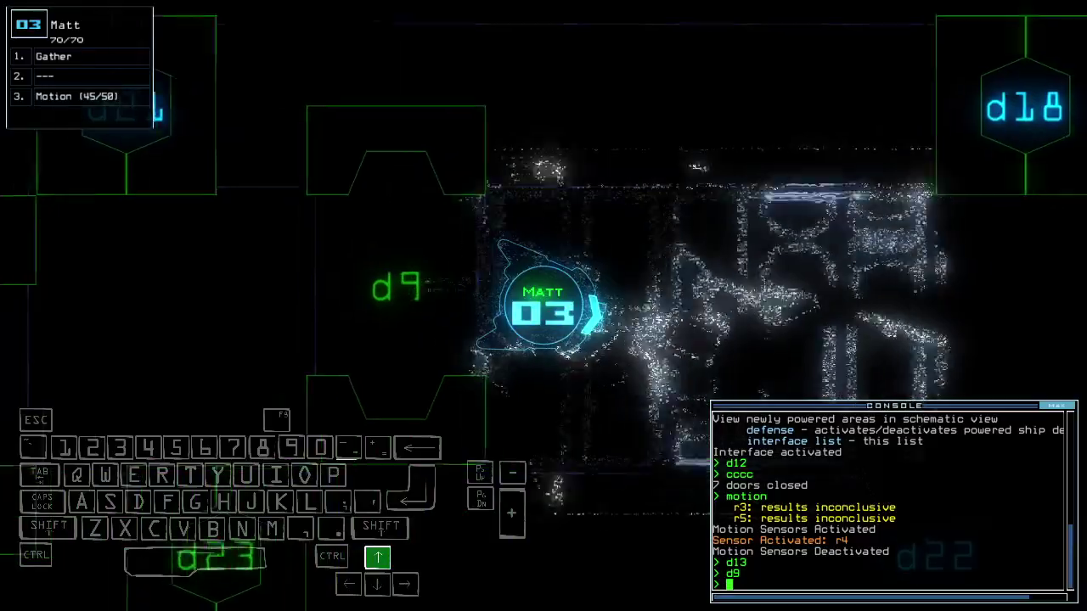
# Drive Matt into the room past d9, back him out, and close the doors.
pyautogui.press('Up')
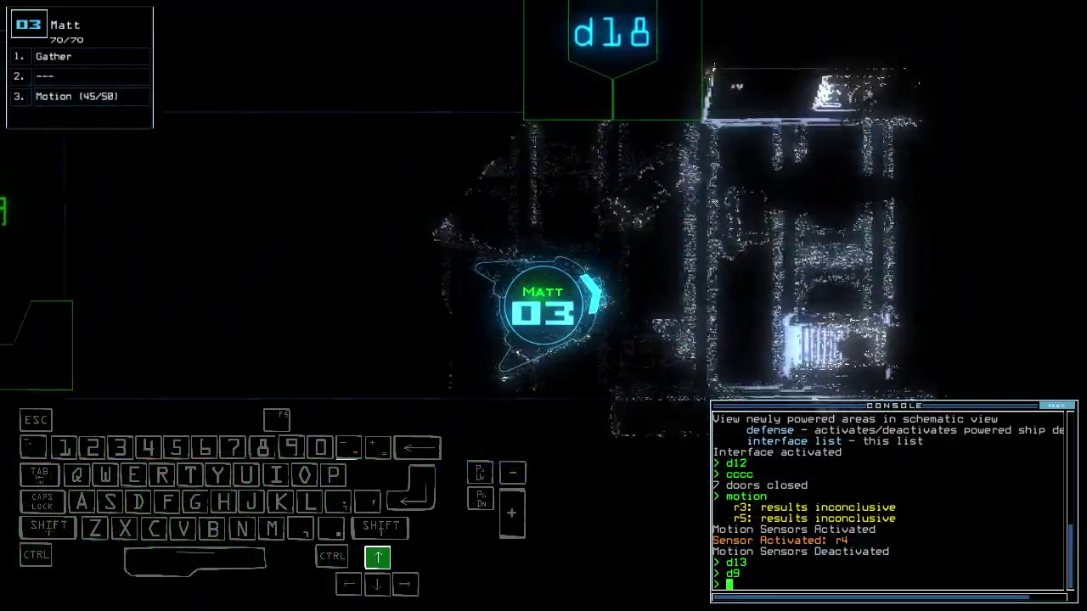
pyautogui.press('Up')
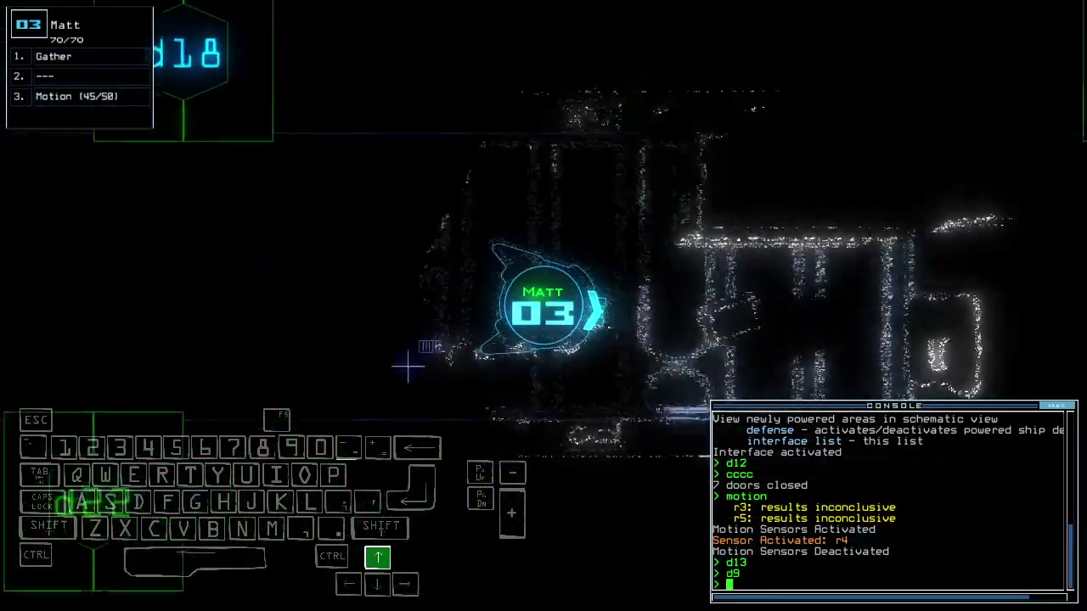
pyautogui.press('Down')
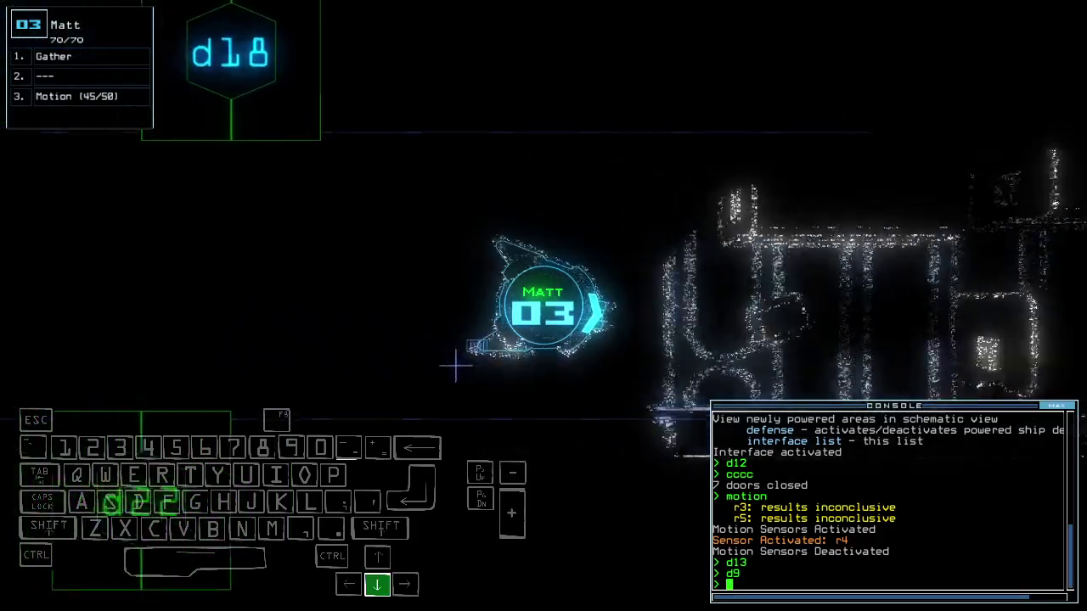
pyautogui.press('Down')
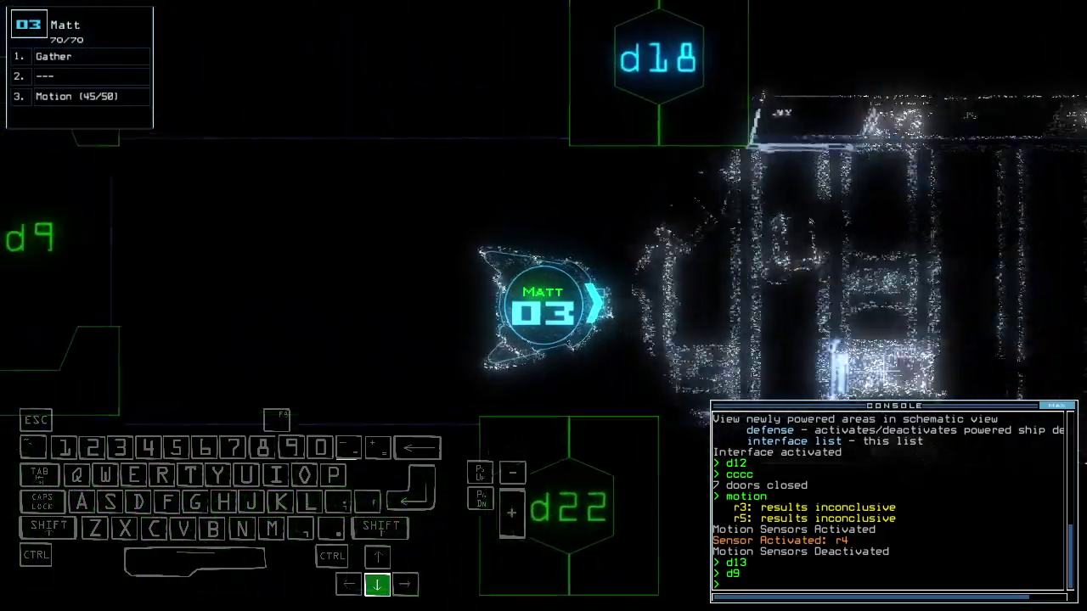
pyautogui.press('Down')
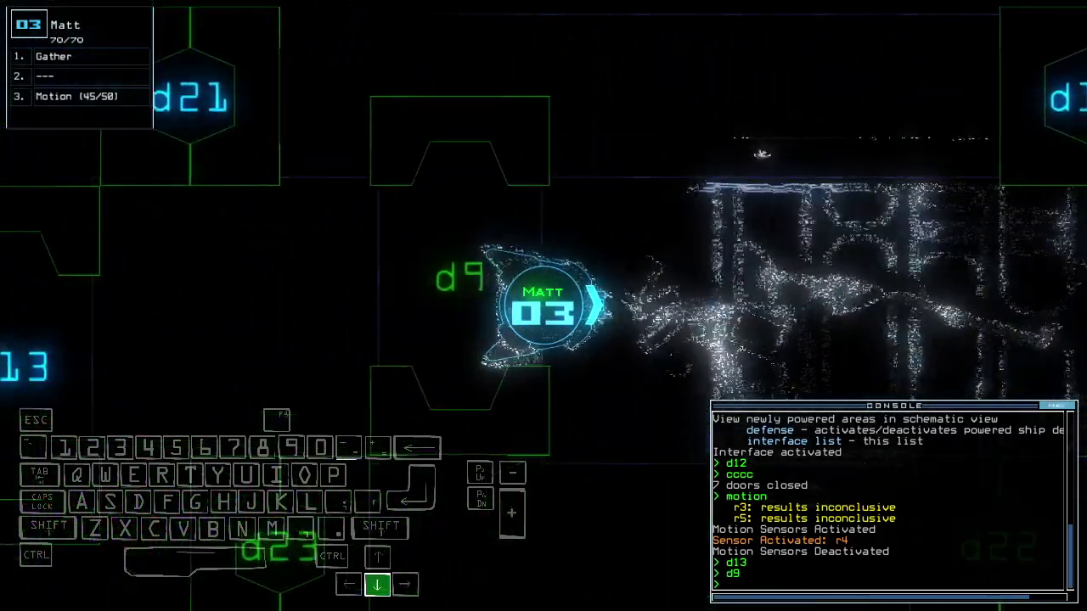
pyautogui.press('Down')
pyautogui.write('cccc')
pyautogui.press('Return')
pyautogui.press('Tab')
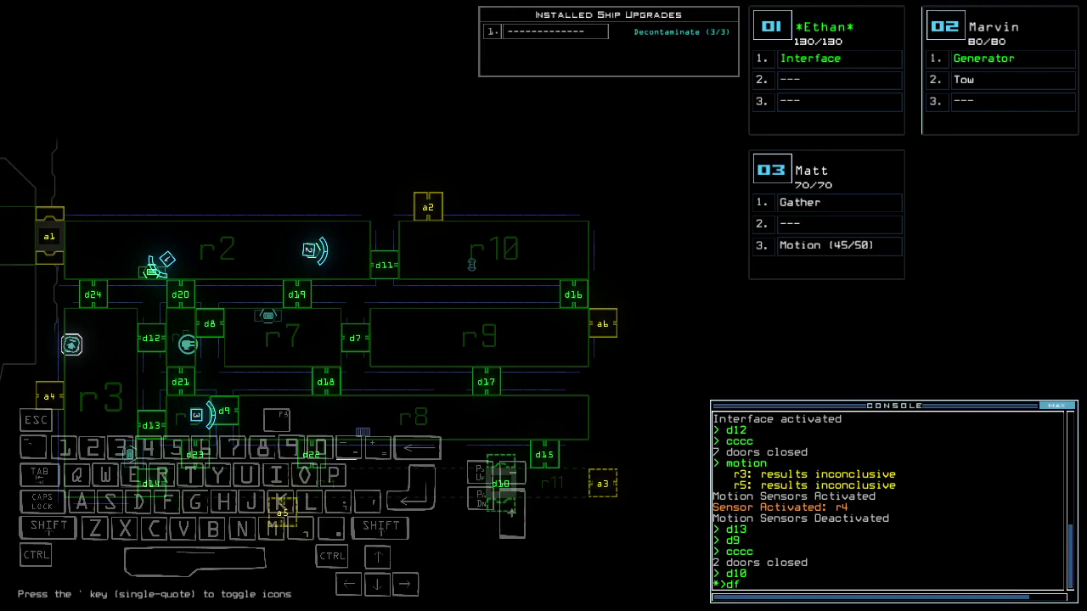
pyautogui.write('motion')
# Scan for motion, toggle door d10, and cycle defenses to kill the enemy in r11.
pyautogui.press('Return')
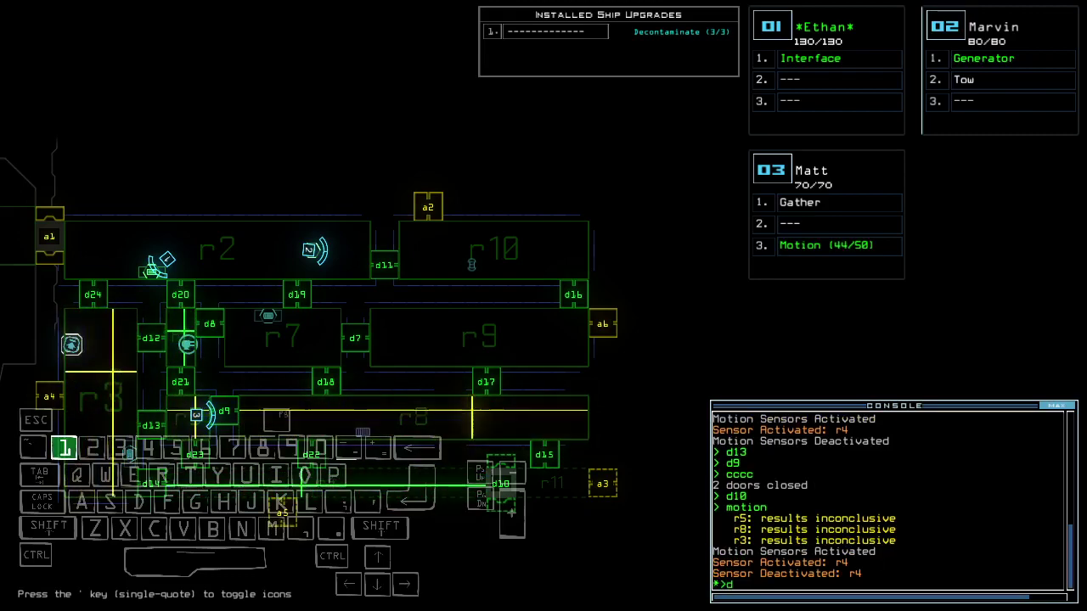
pyautogui.write('0')
pyautogui.press('Return')
pyautogui.press('Return')
pyautogui.write('df')
pyautogui.press('Return')
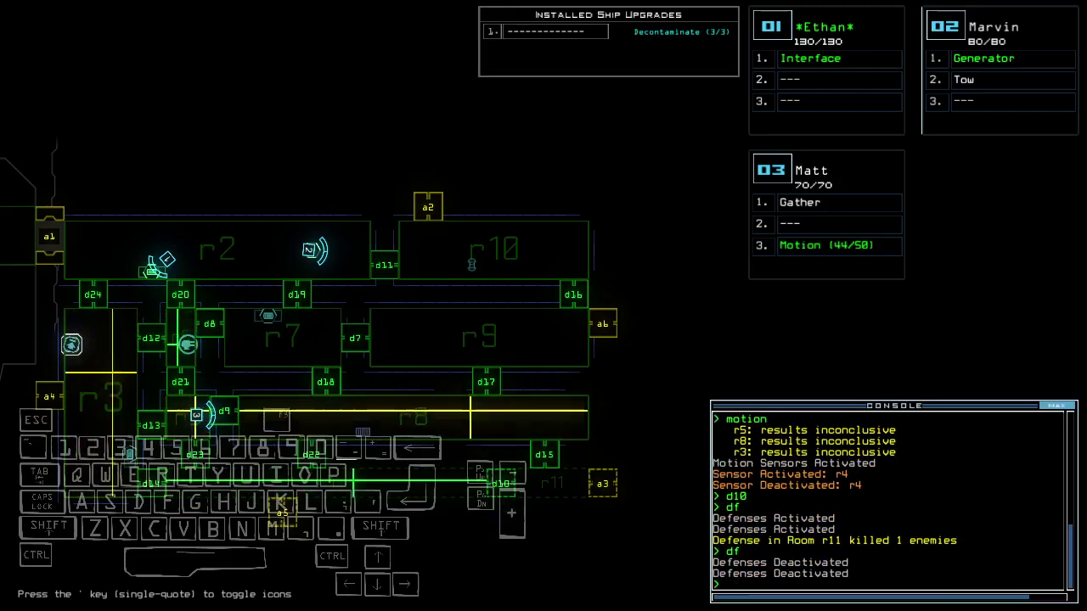
pyautogui.write('3')
pyautogui.press('Return')
# Drive Matt through door d23 and collect the scrap beyond.
pyautogui.press('Up')
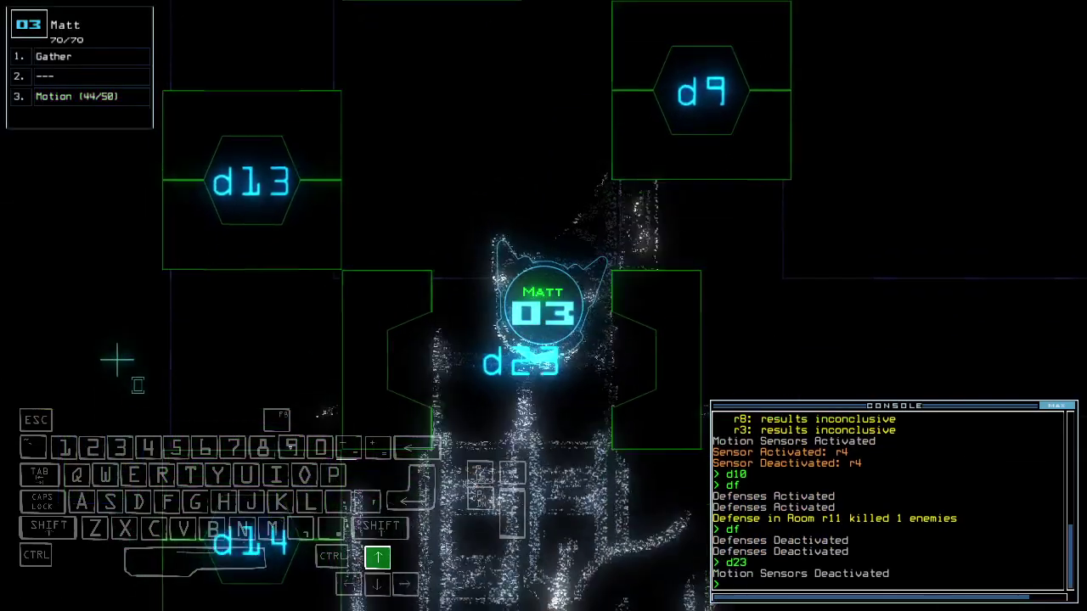
pyautogui.press('Left')
pyautogui.press('Up')
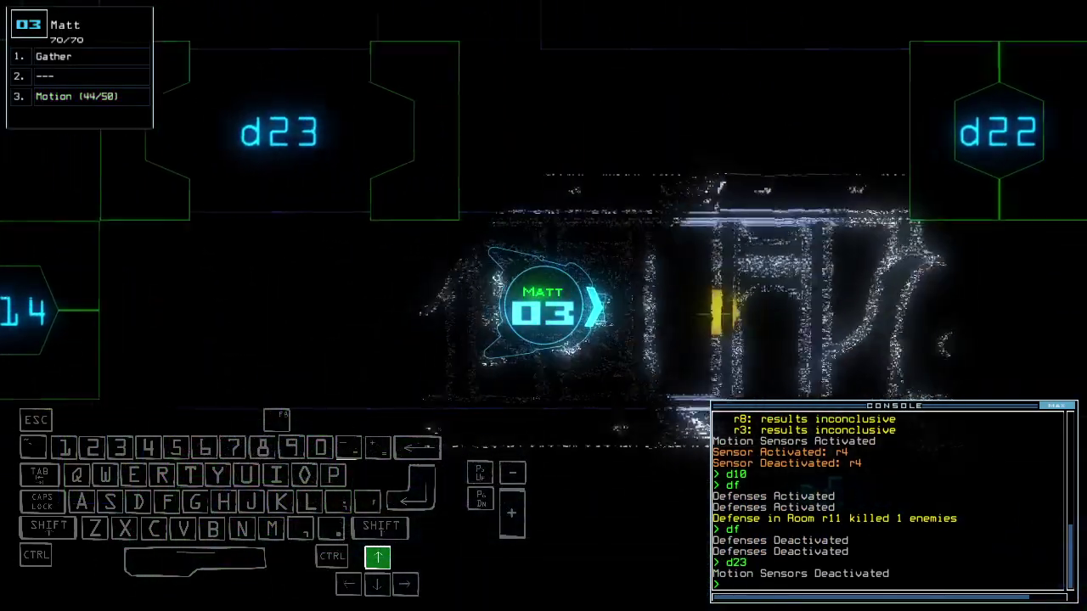
pyautogui.write('g')
pyautogui.press('Return')
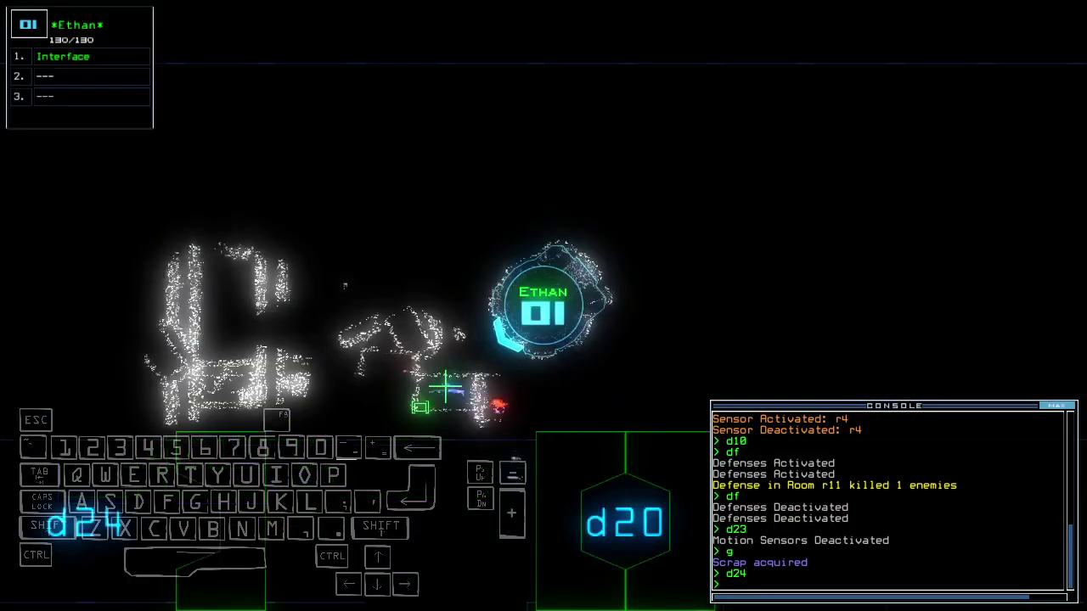
pyautogui.write('swap ato')
# Attempt an upgrade swap, order drone 1 to tow salvage to r3, and toggle d10.
pyautogui.press('Return')
pyautogui.write('take 1 r3')
pyautogui.press('Return')
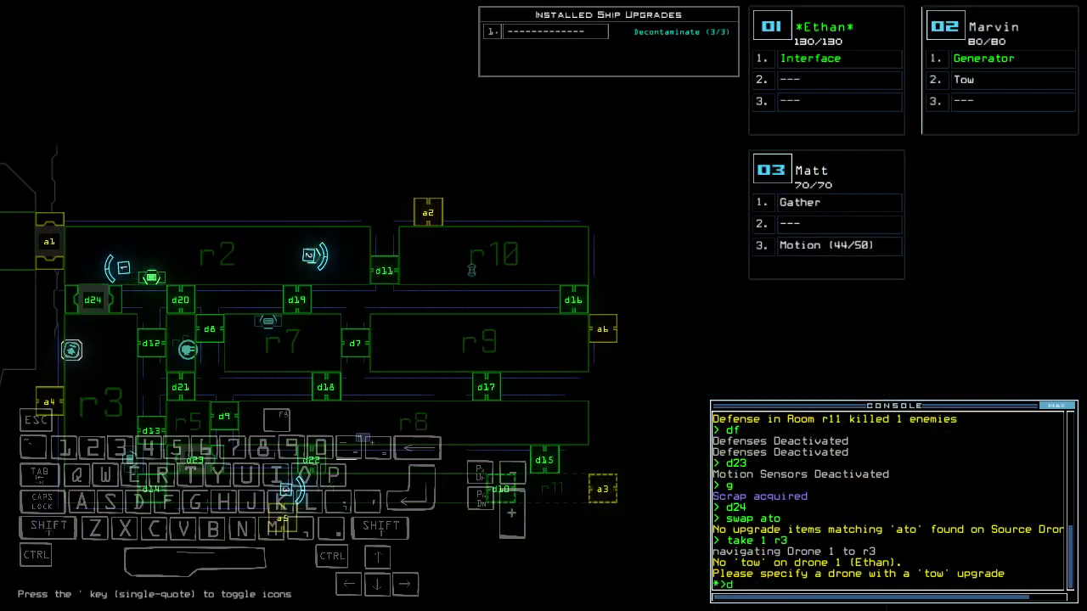
pyautogui.write('10')
pyautogui.press('Return')
pyautogui.press('Up')
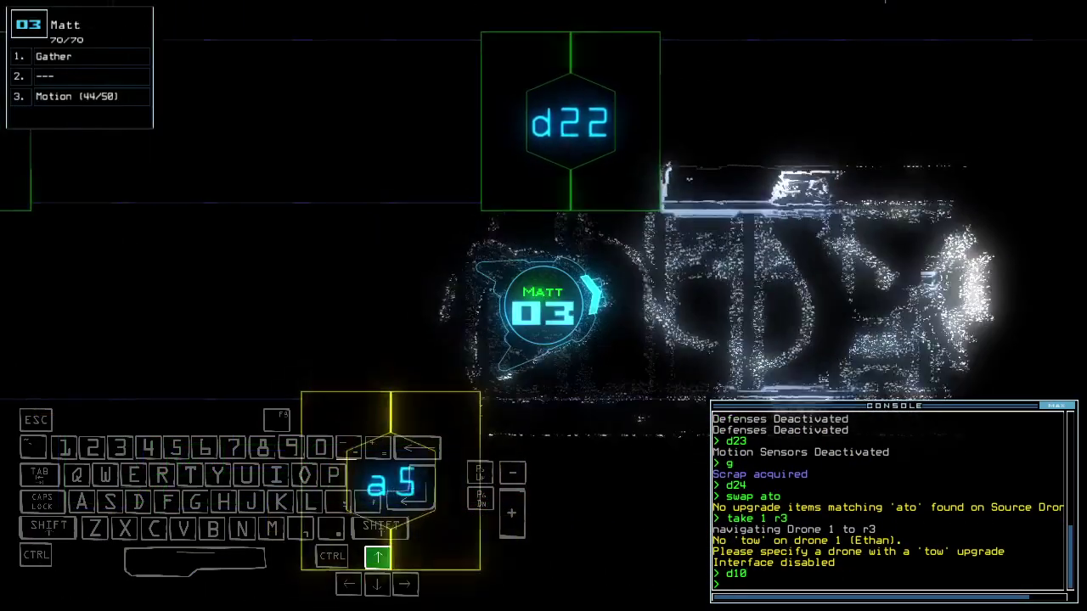
pyautogui.write('swap')
# Give Ethan the tow upgrade, tow the Long Range Scanner, and recall drones to r1.
pyautogui.press('Return')
pyautogui.press('Escape')
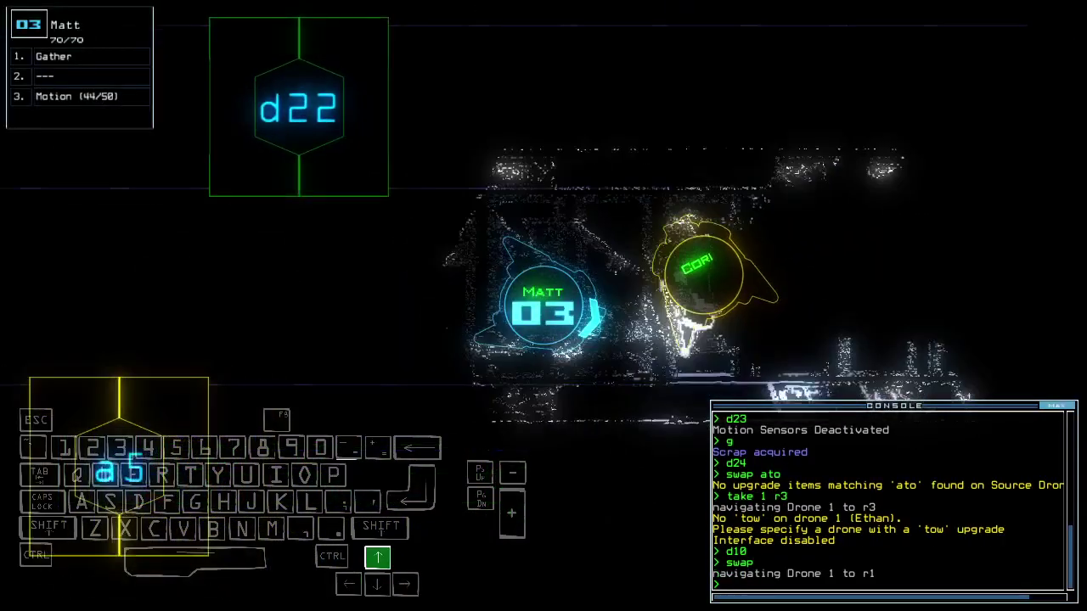
pyautogui.press('space')
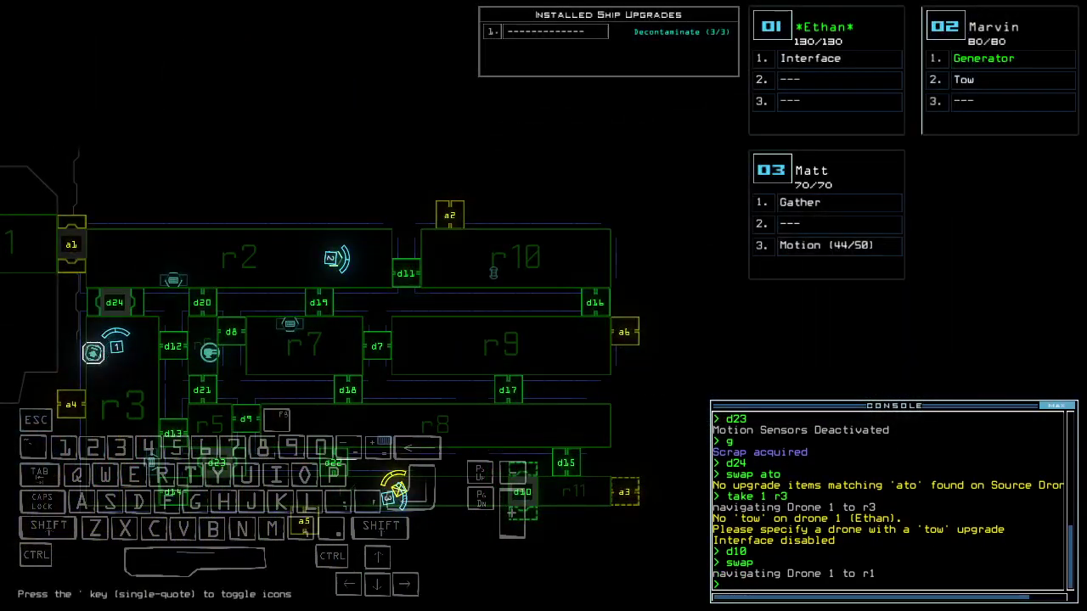
pyautogui.write('swap to')
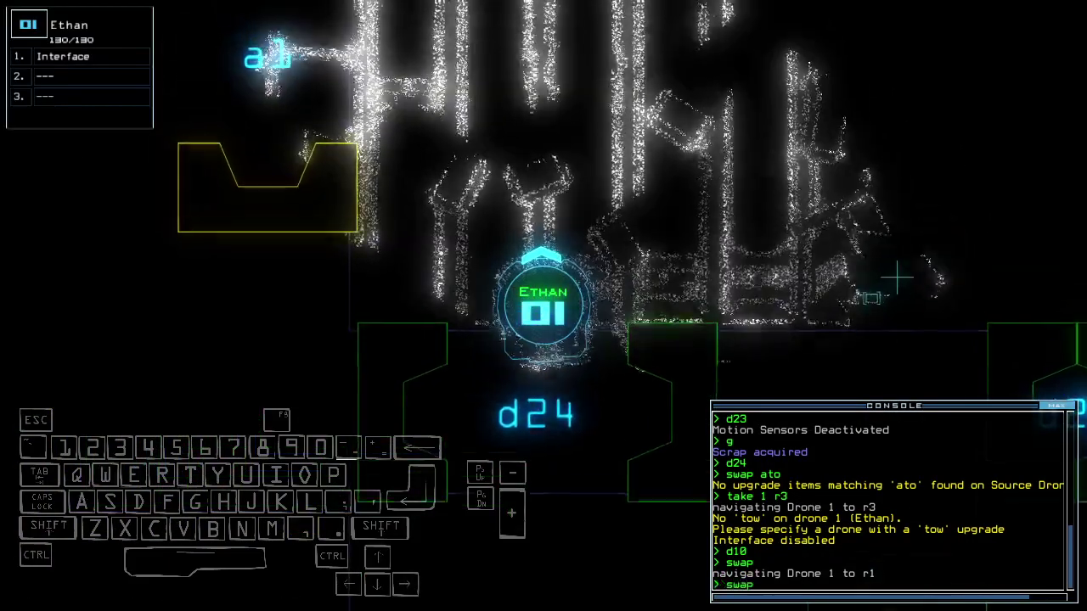
pyautogui.press('Return')
pyautogui.write('t')
pyautogui.press('BackSpace')
pyautogui.write('back')
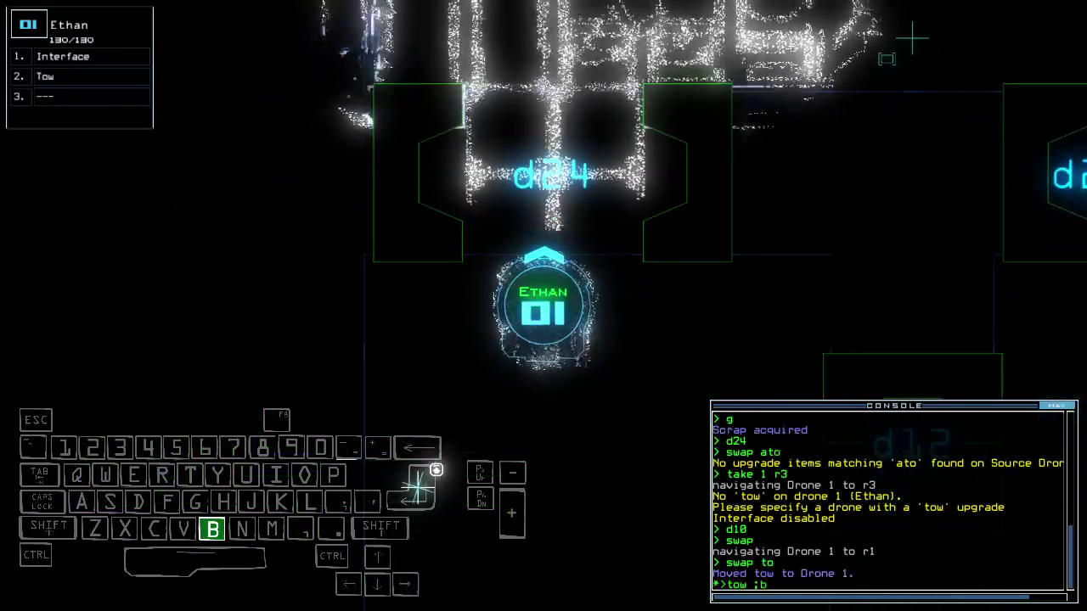
pyautogui.press('Return')
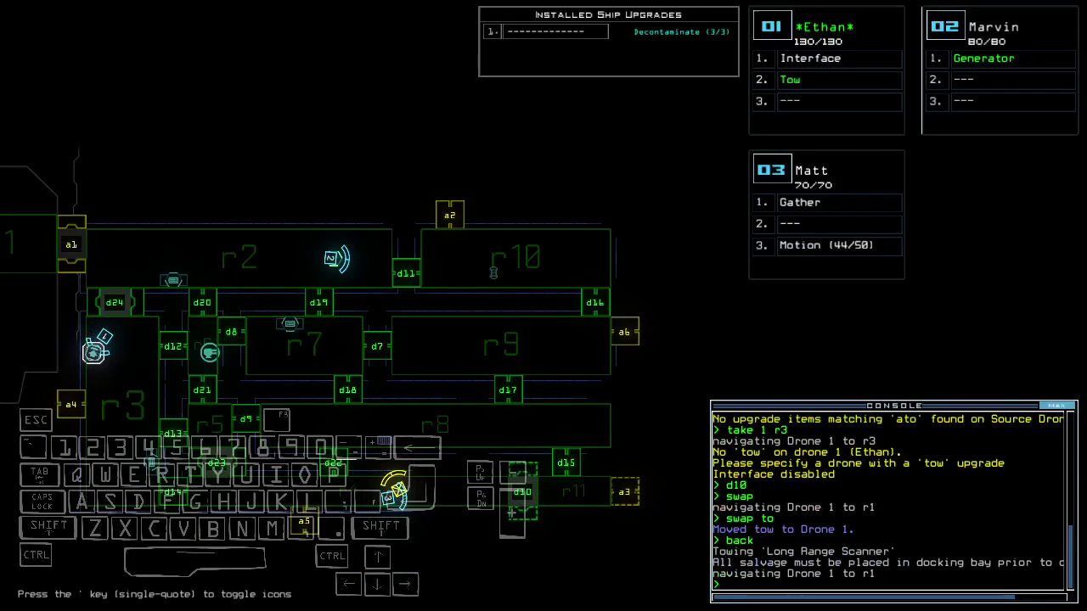
pyautogui.write('end')
pyautogui.press('Return')
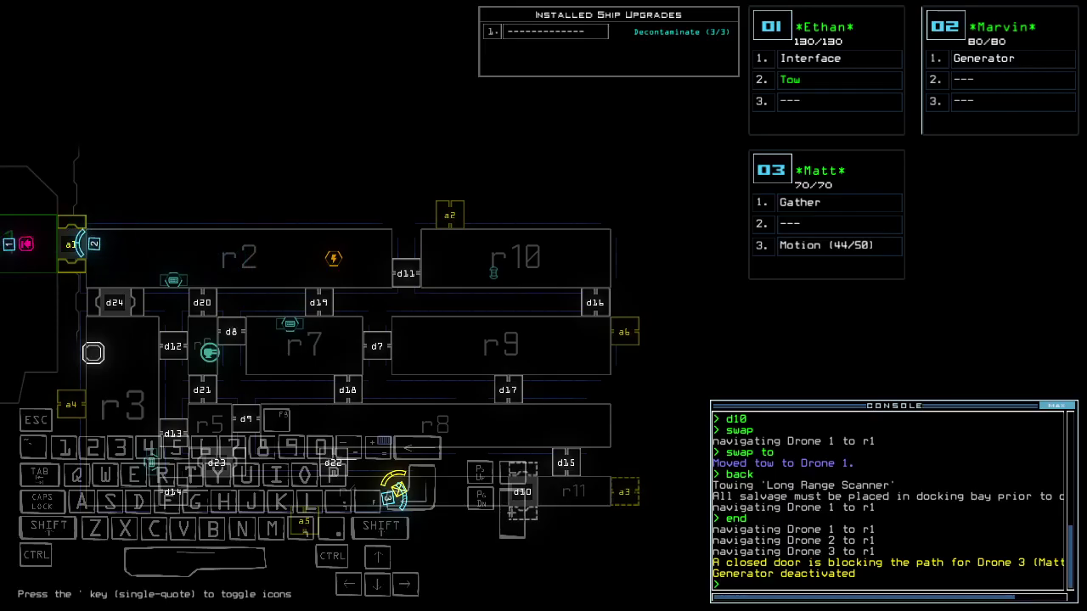
pyautogui.write('tow')
# Stop towing the scanner and begin re-docking at airlock a5.
pyautogui.press('Return')
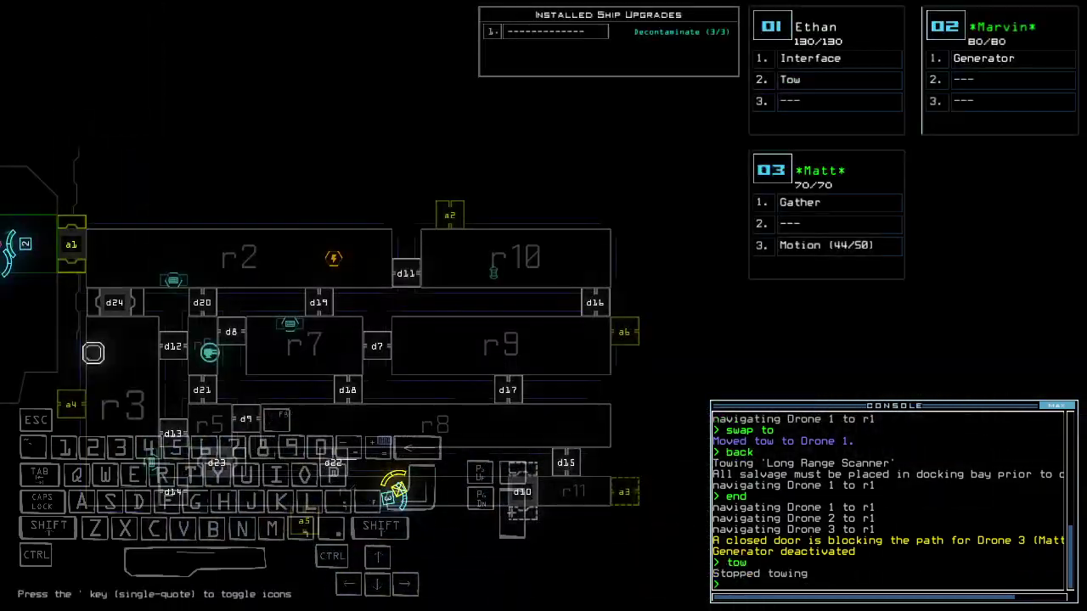
pyautogui.write('5')
pyautogui.press('Return')
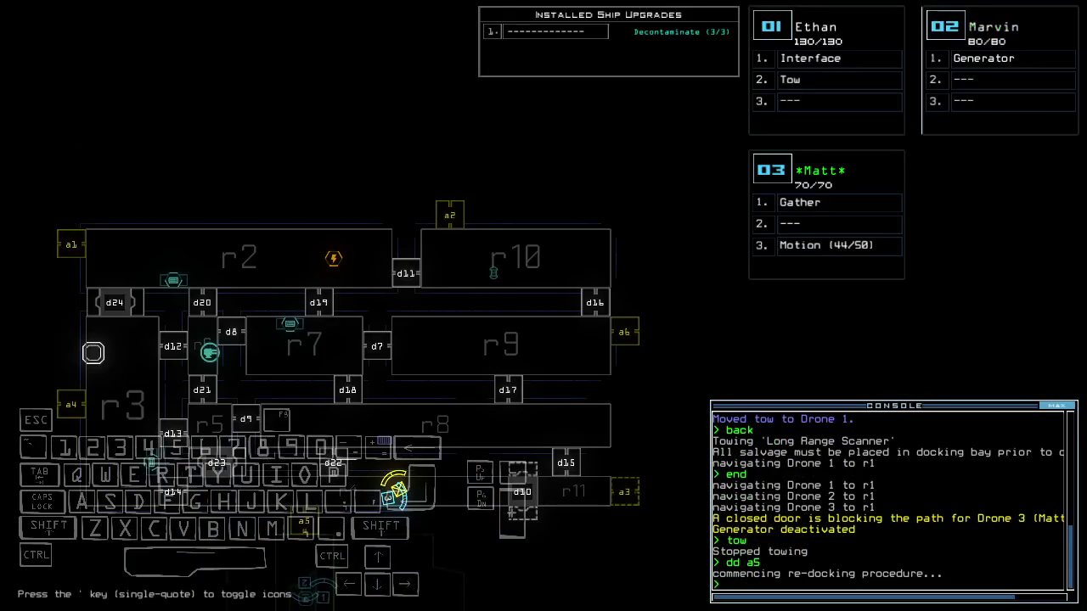
pyautogui.write('arr')
# Move the tow upgrade to Matt and drive him up the corridor toward drone Cori.
pyautogui.press('Return')
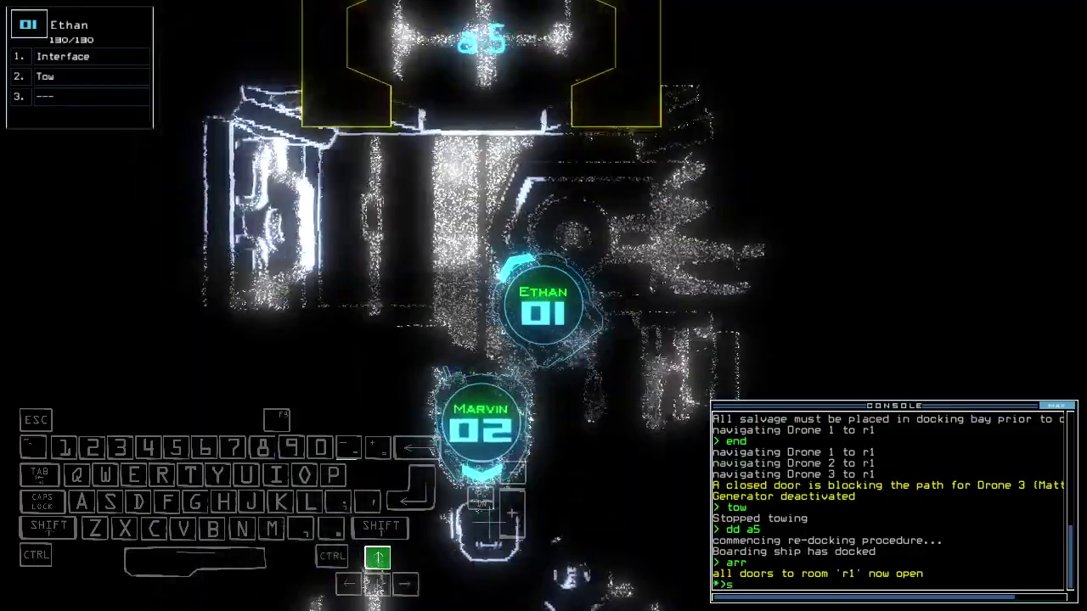
pyautogui.write('swap 3 to')
pyautogui.press('Return')
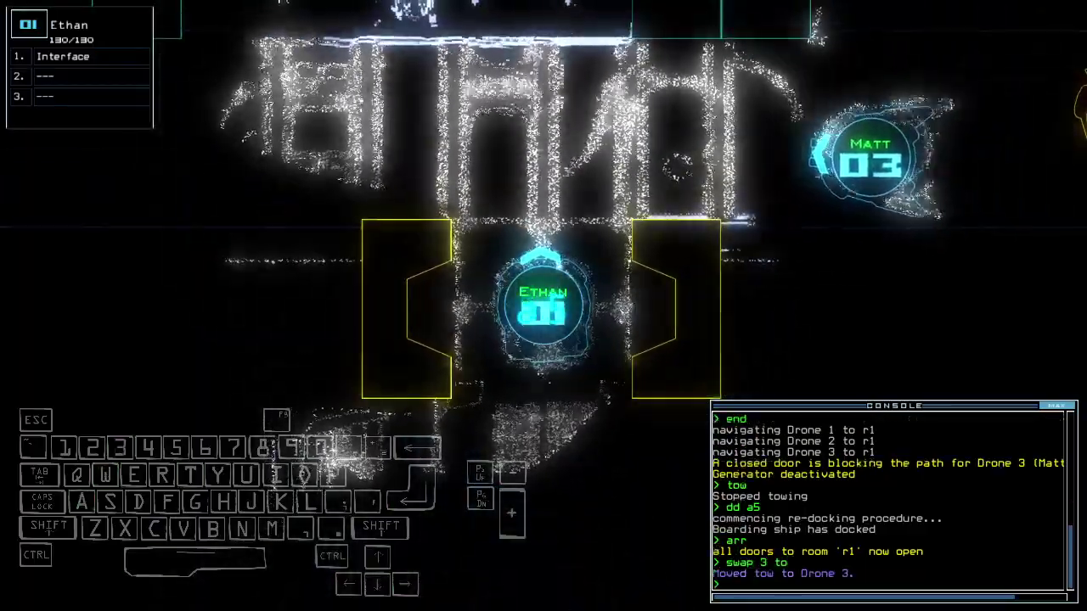
pyautogui.press('Down')
pyautogui.press('Right')
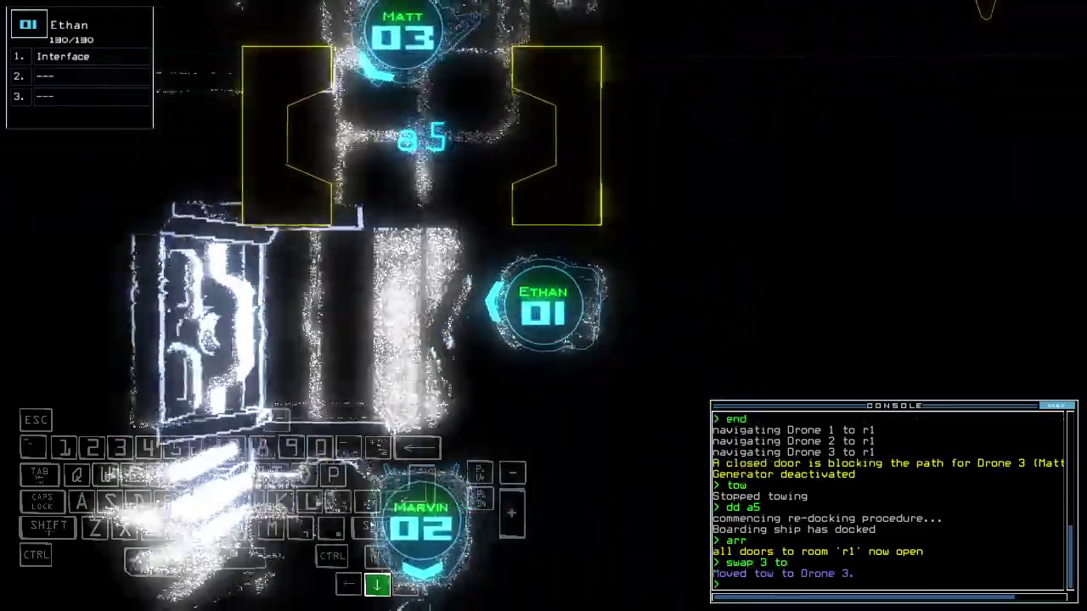
pyautogui.press('3')
pyautogui.press('Up')
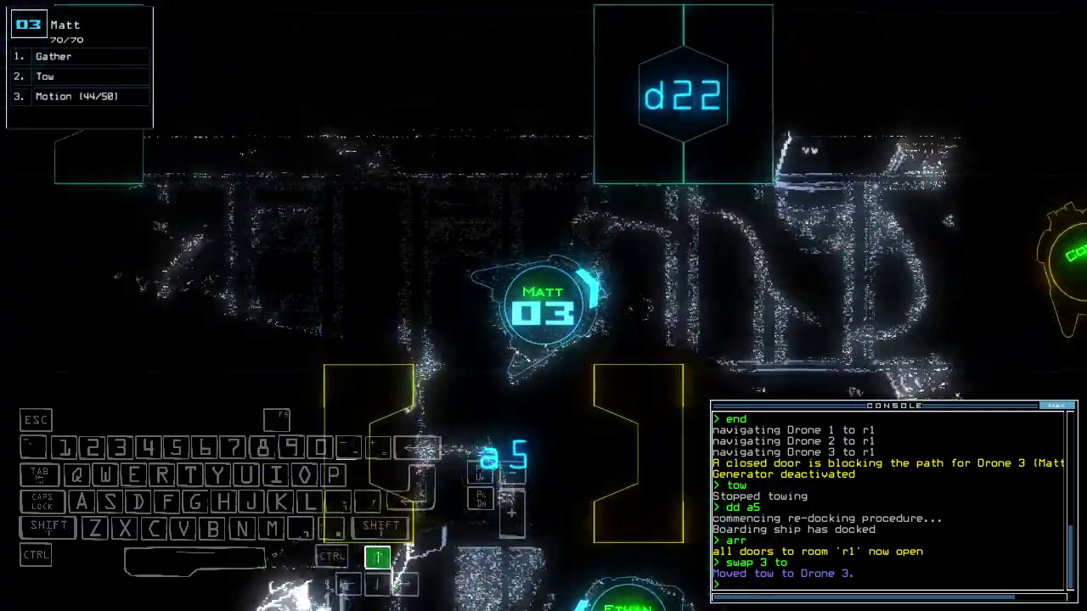
pyautogui.write('ra')
# Have Matt tow Cori, collect scrap twice, and re-dock at airlock a3.
pyautogui.press('Return')
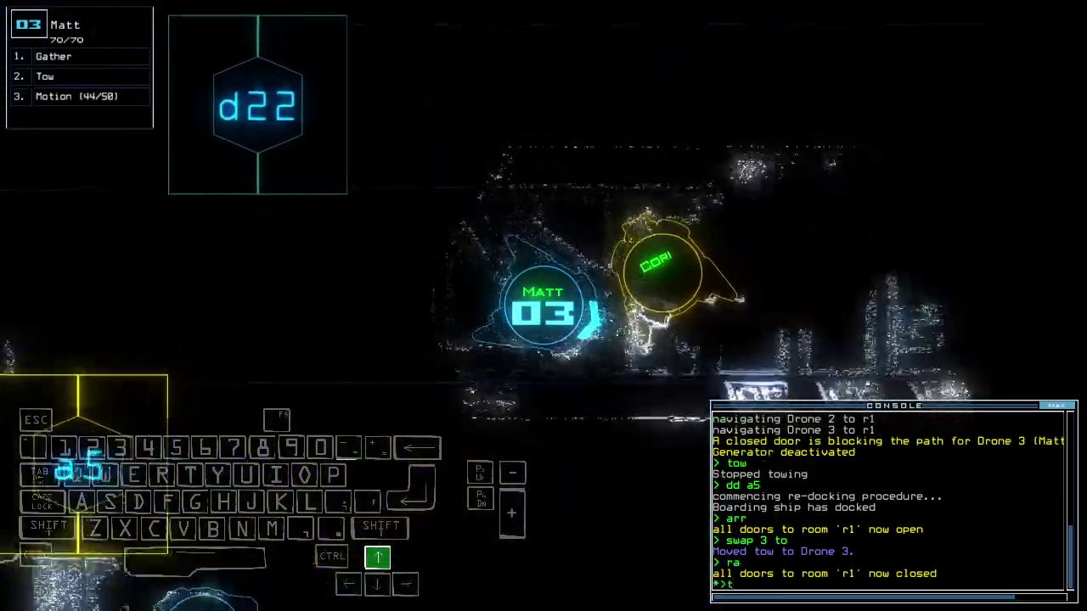
pyautogui.write('tow')
pyautogui.press('Return')
pyautogui.press('Left')
pyautogui.press('Left')
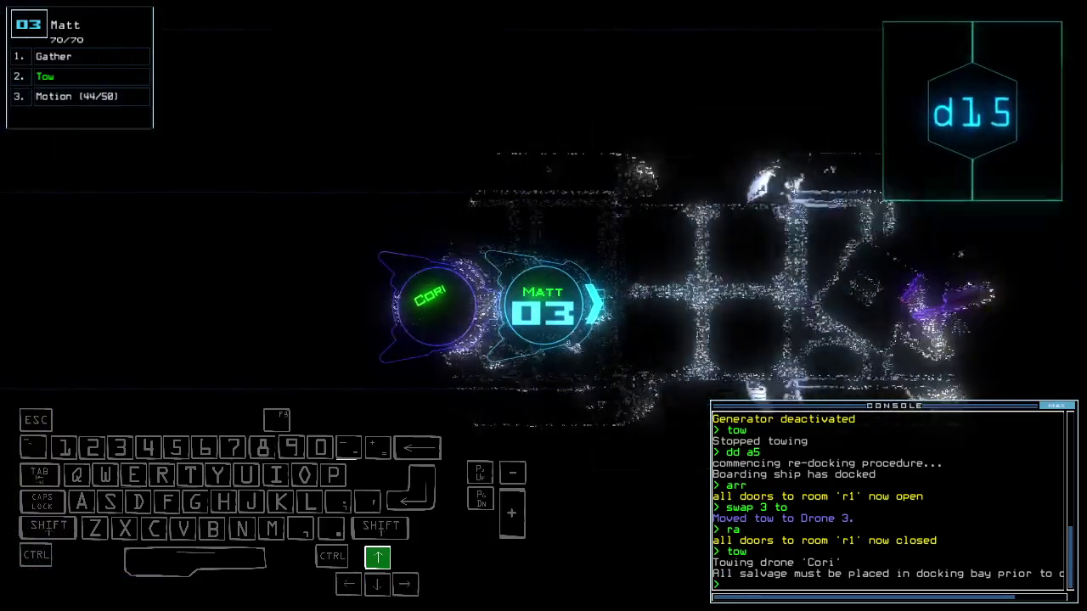
pyautogui.press('Left')
pyautogui.write('g')
pyautogui.press('Return')
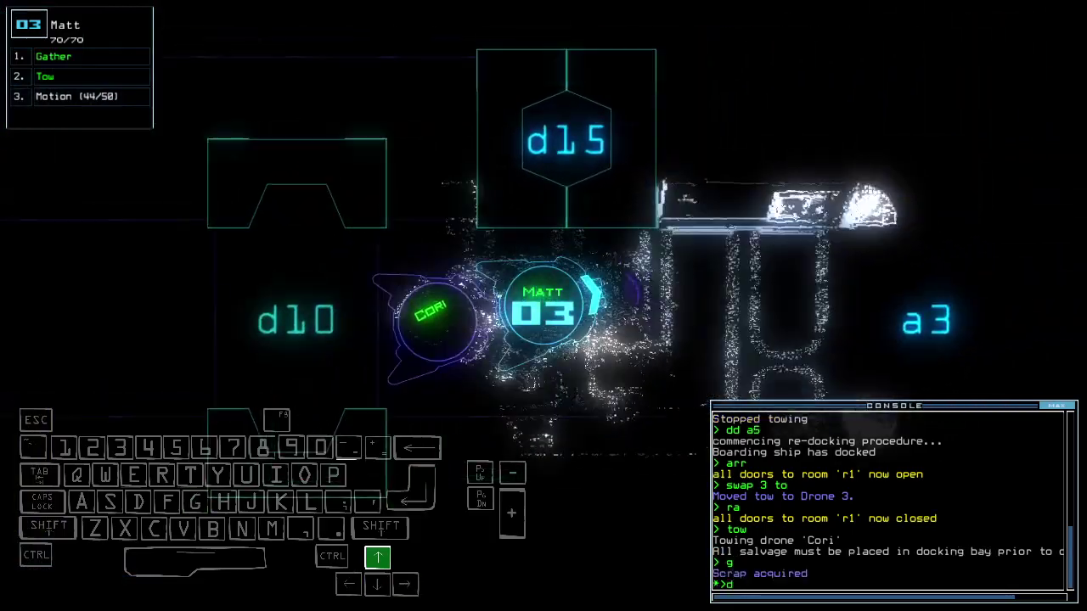
pyautogui.write('dd a3')
pyautogui.press('Return')
pyautogui.write('g')
pyautogui.press('Return')
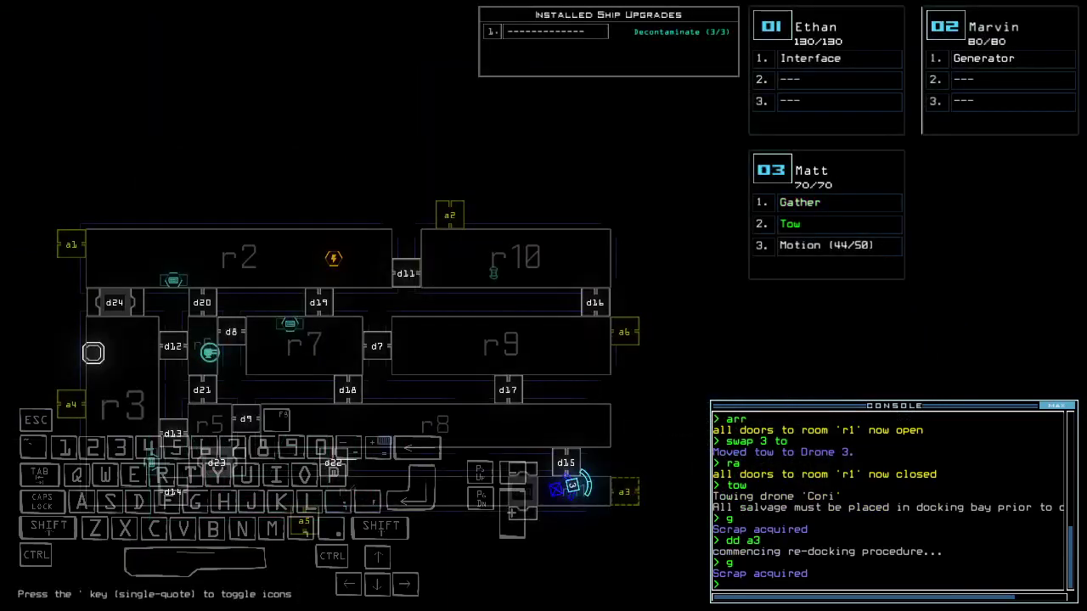
# Bring Matt in and cycle the doors to room r1 open and shut.
pyautogui.press('Down')
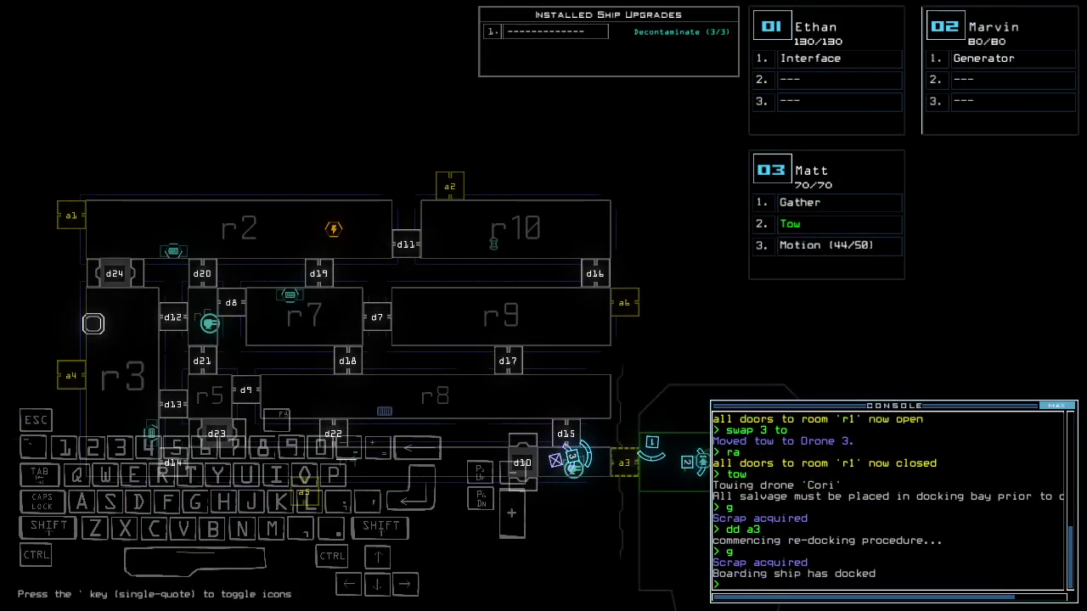
pyautogui.press('Up')
pyautogui.write('arr')
pyautogui.press('Return')
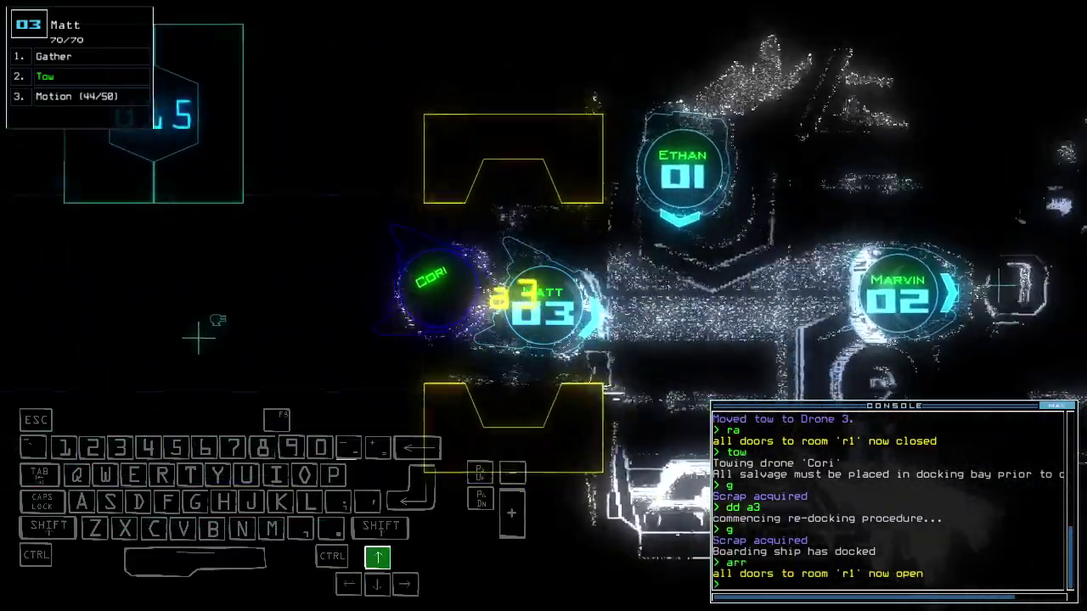
pyautogui.write('ra')
pyautogui.press('Return')
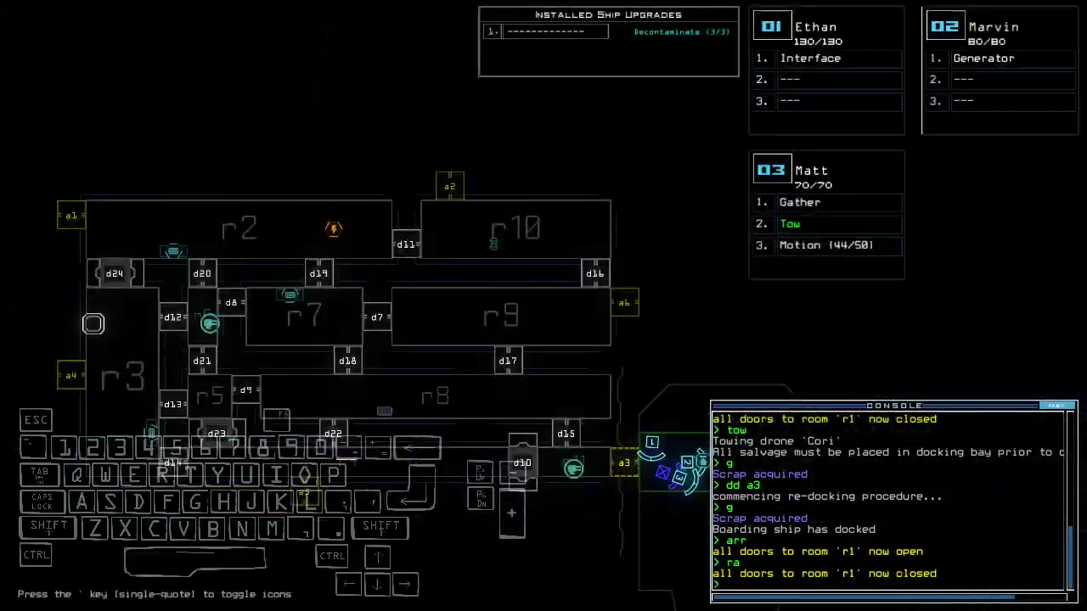
pyautogui.write('out')
# Leave the derelict, accept the 745-point score, and view the Friends leaderboard.
pyautogui.press('Return')
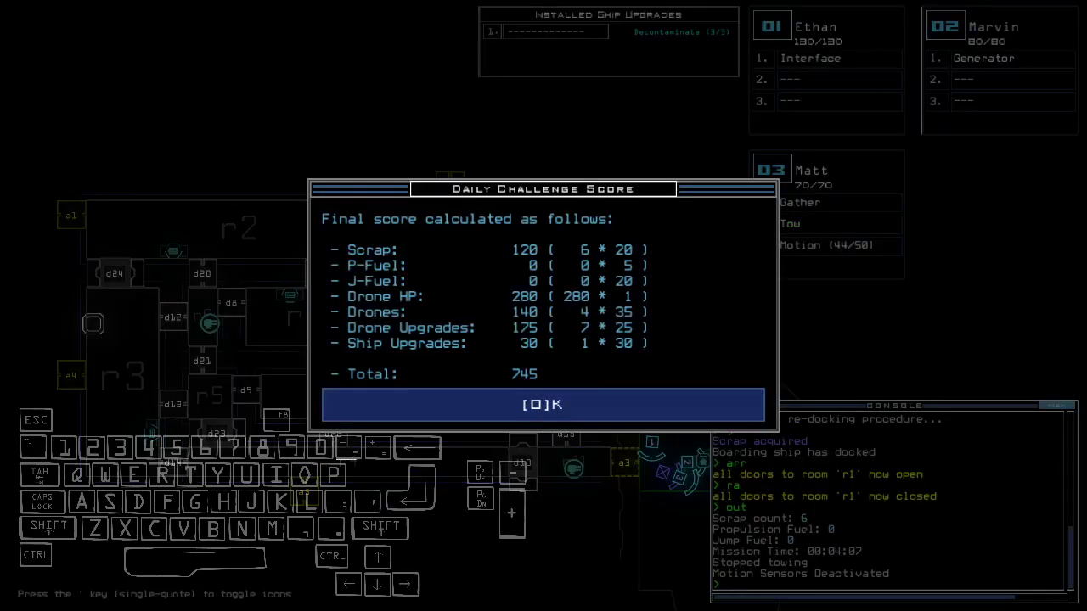
pyautogui.press('o')
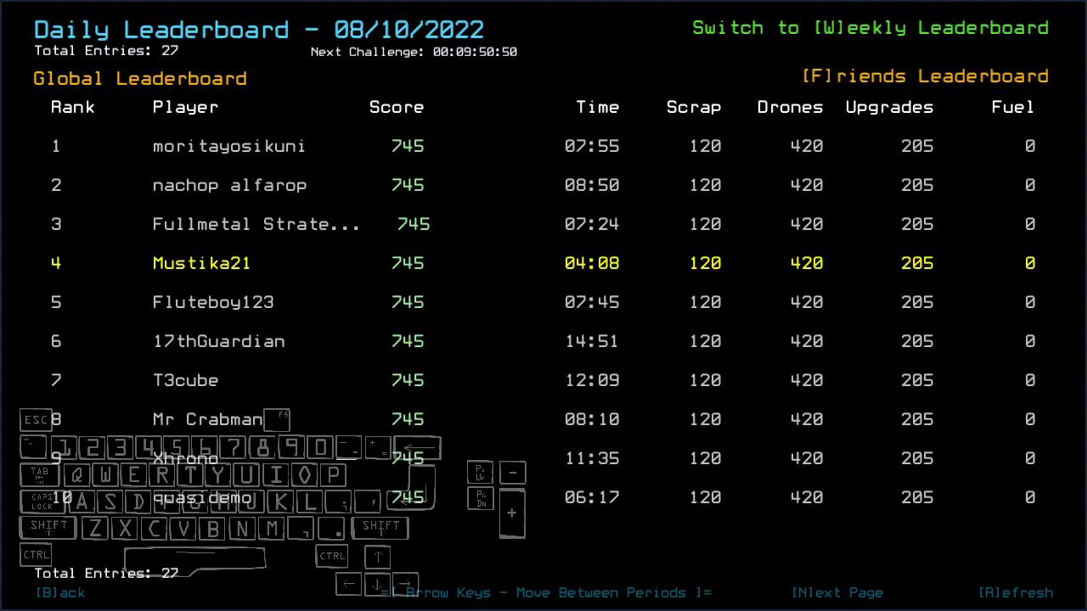
pyautogui.press('f')
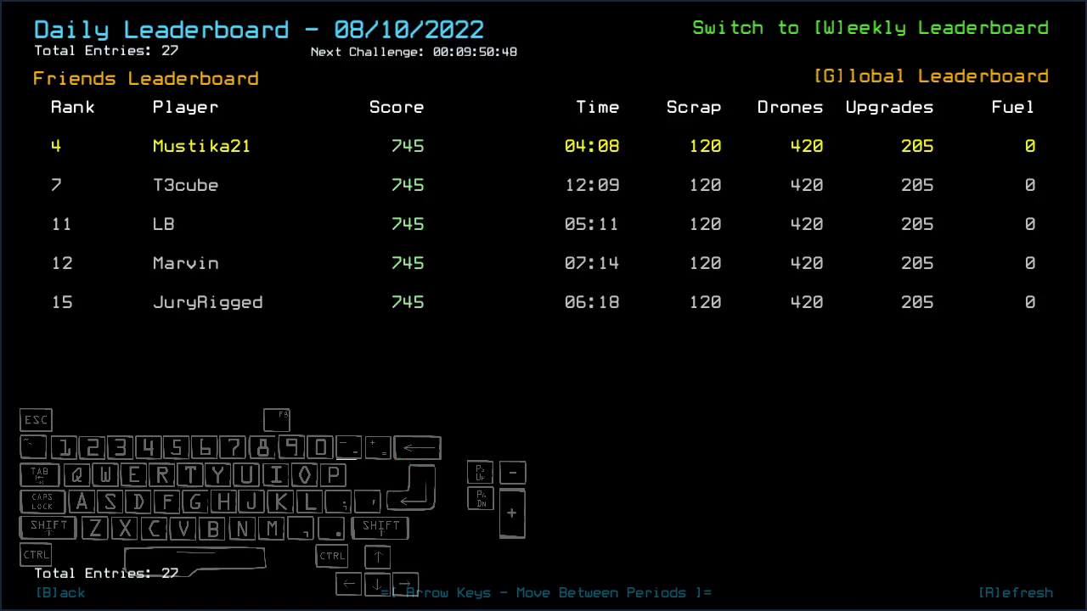